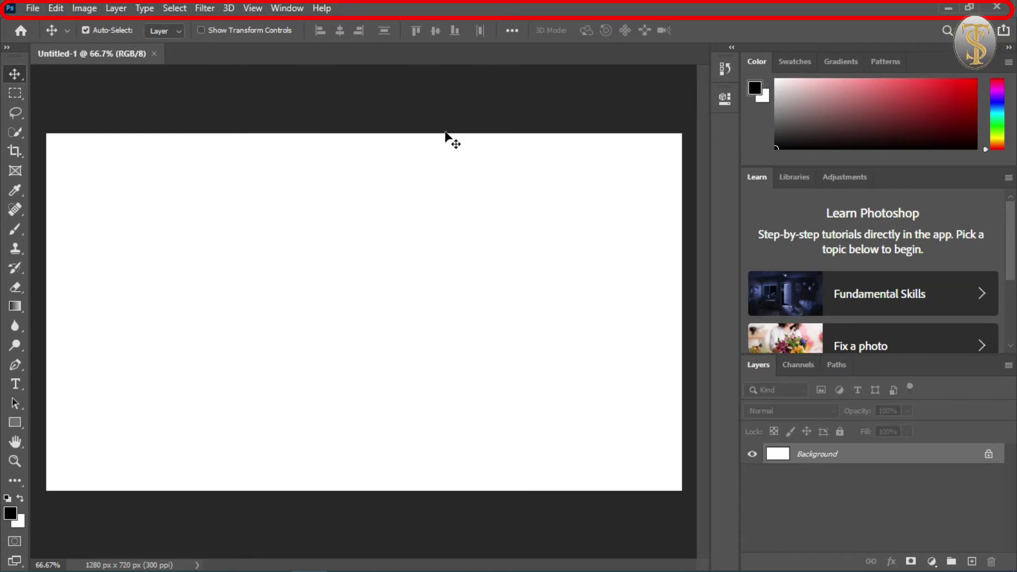
Browse the File, Edit, Filter and Window menus.
click(33, 8)
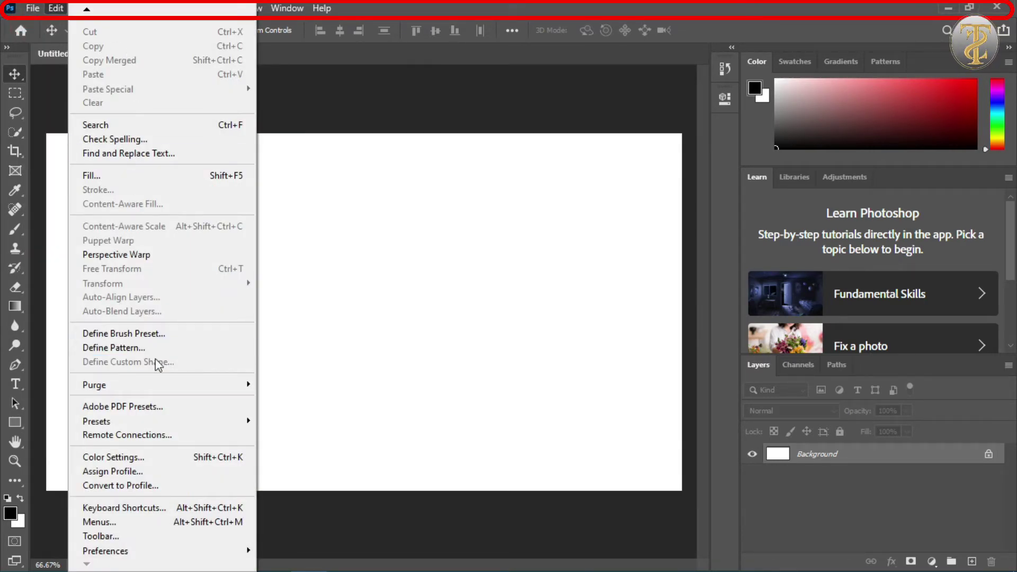
click(49, 148)
click(252, 7)
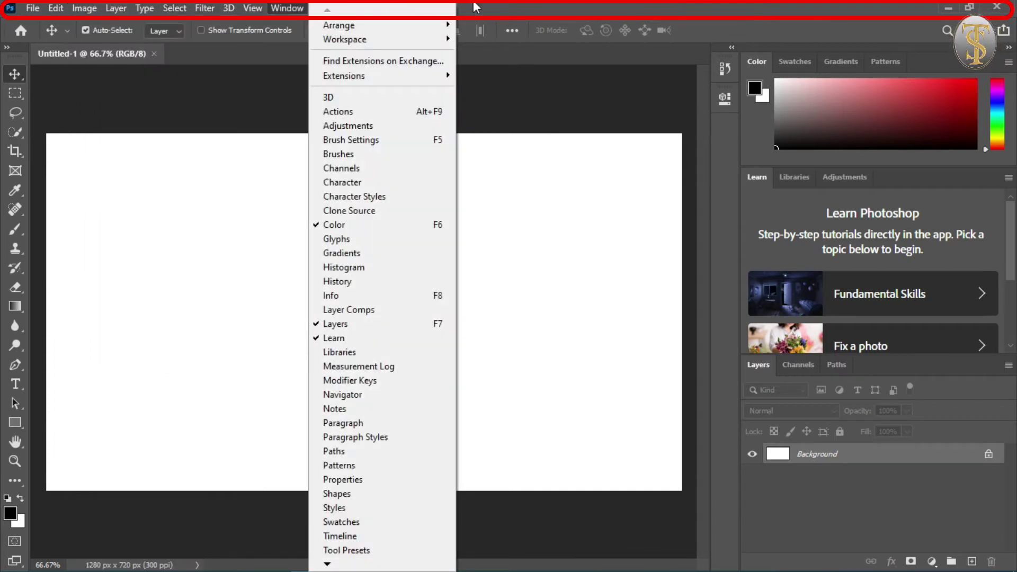
click(492, 23)
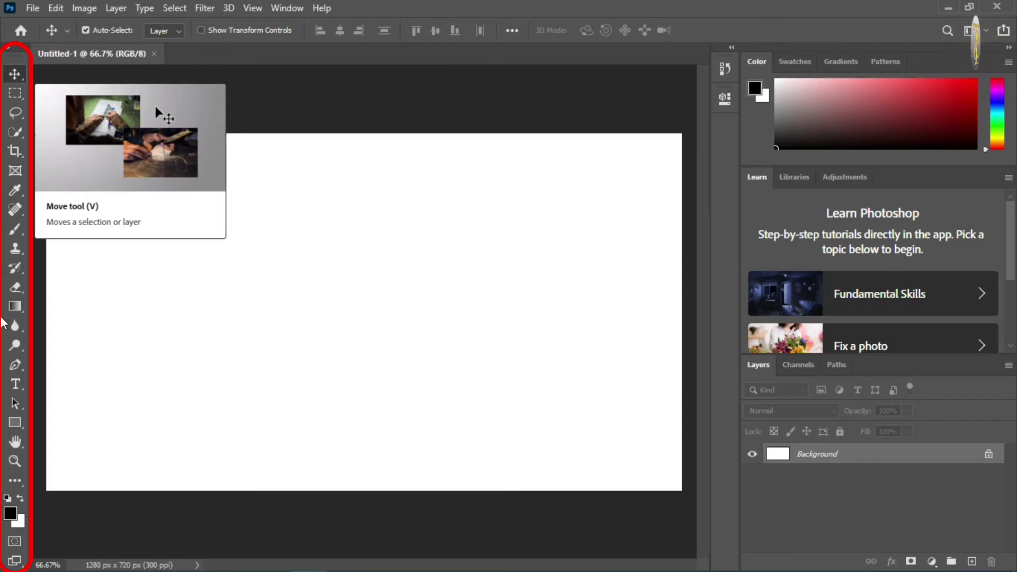
Look through the Move, Rectangular Marquee, Lasso and Quick Selection tool groups.
right_click(14, 75)
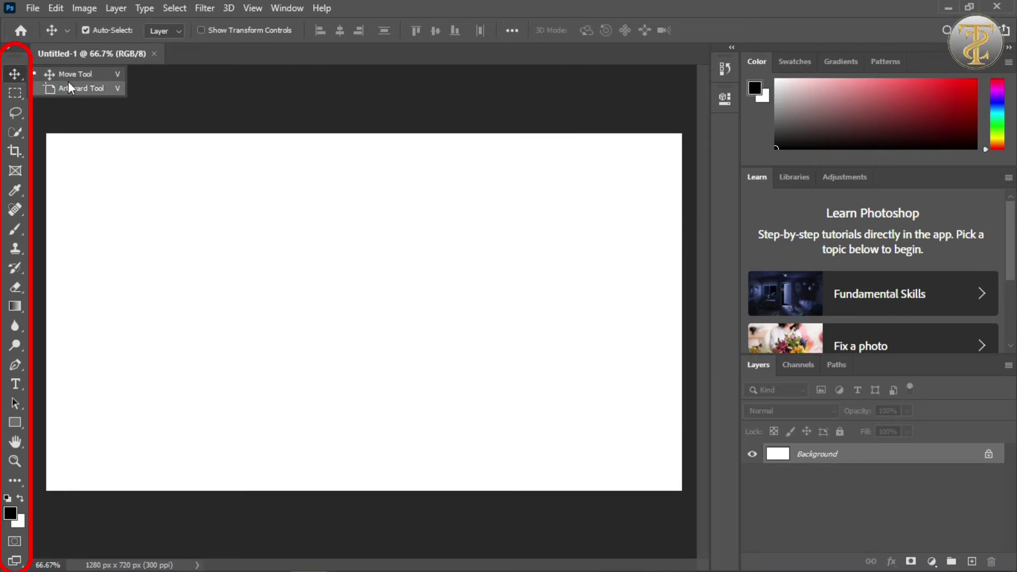
click(14, 94)
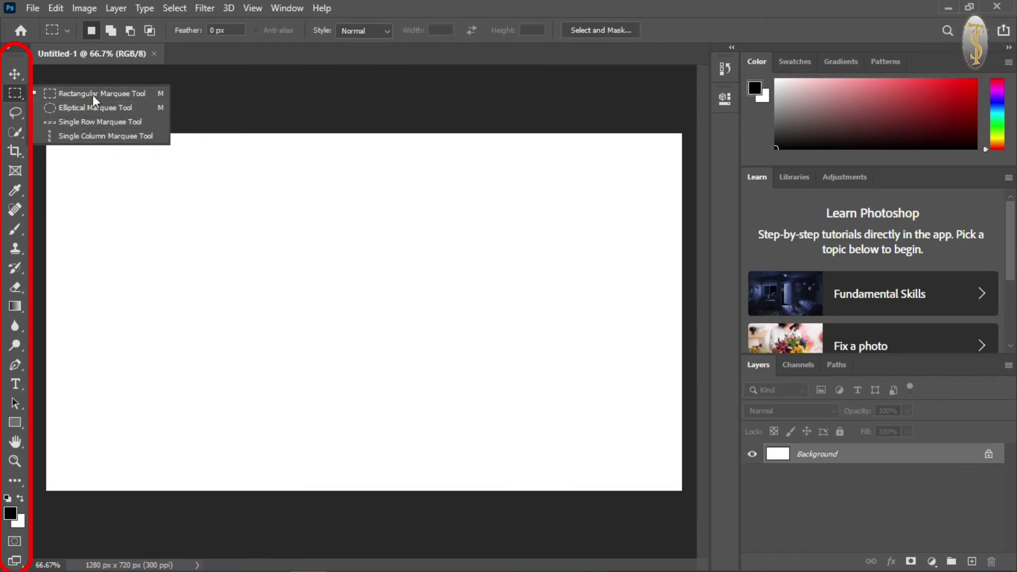
click(19, 117)
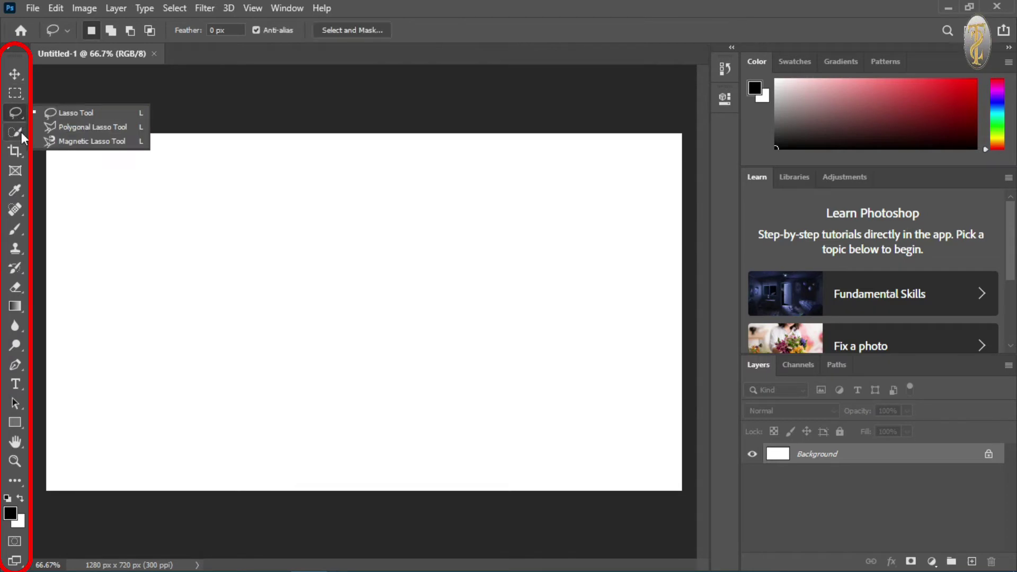
click(21, 132)
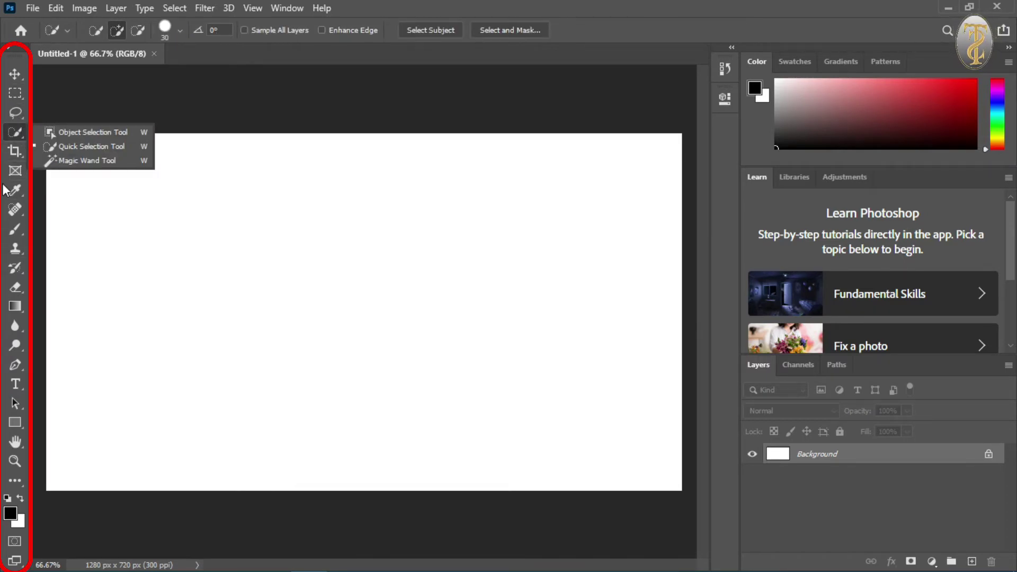
Check the Frame and Spot Healing tools, then add a 200 pt placeholder text layer.
click(16, 173)
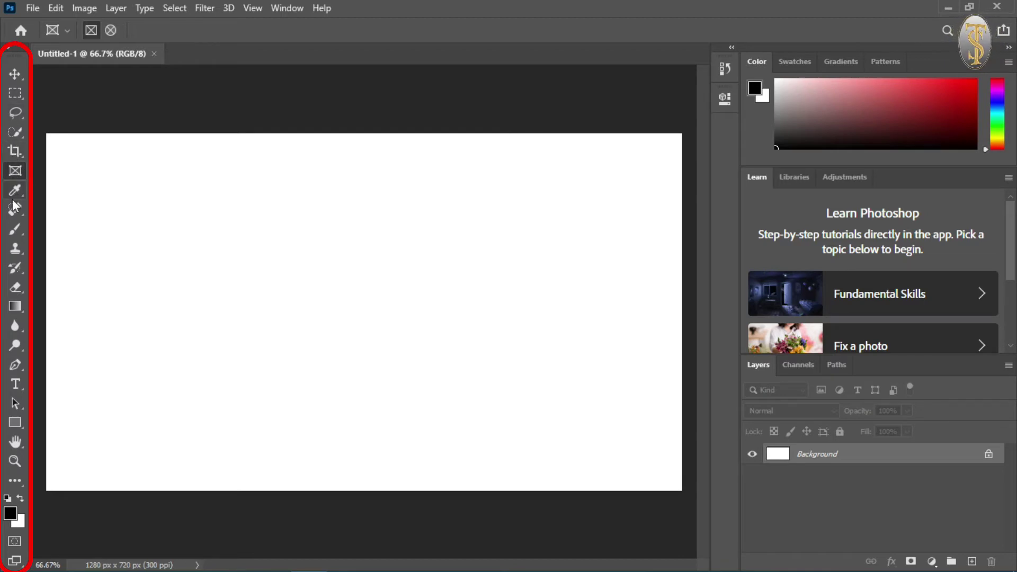
click(15, 211)
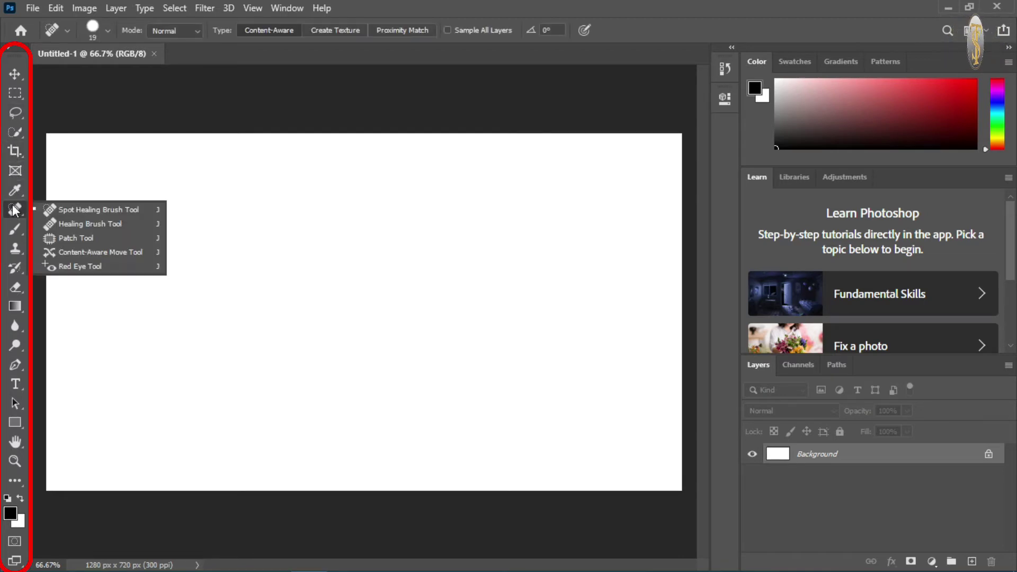
click(15, 74)
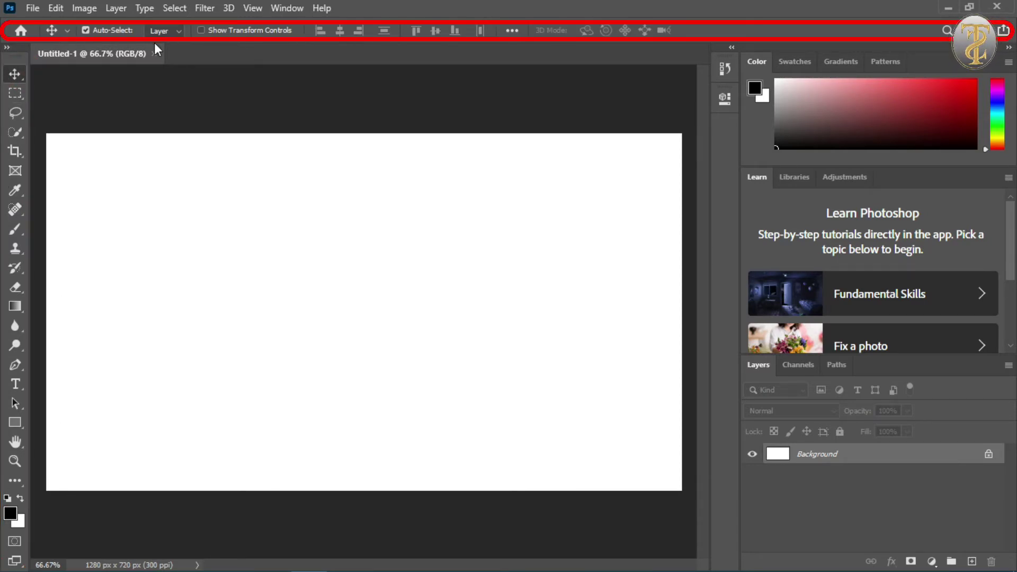
click(18, 389)
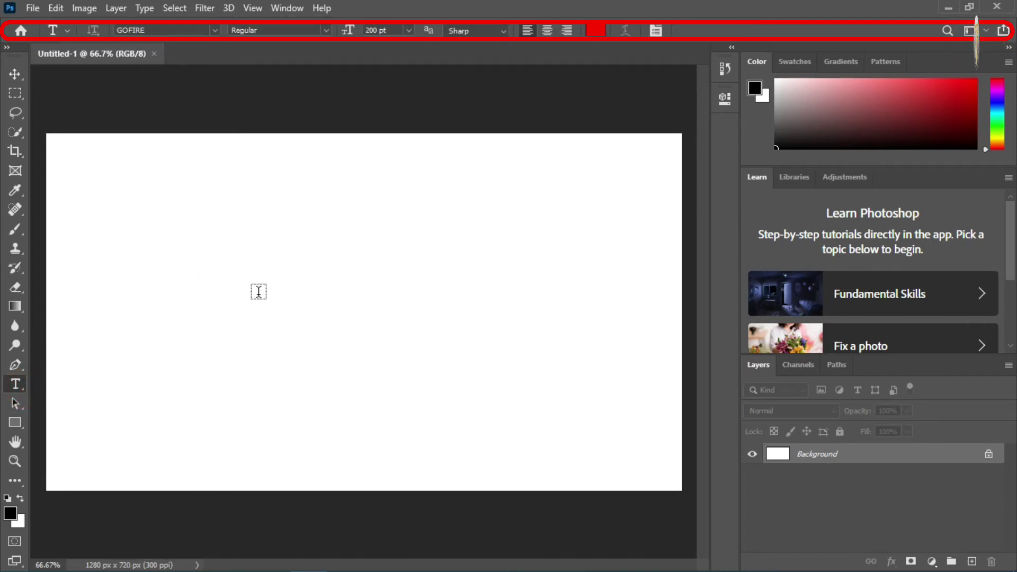
click(187, 304)
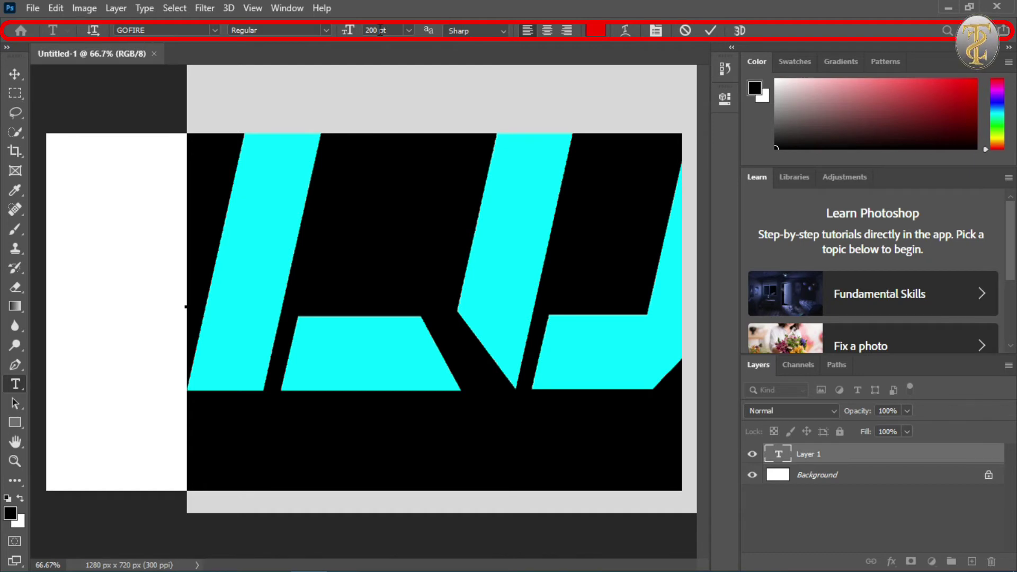
Set the text to 12 pt in the Algerian font.
click(395, 31)
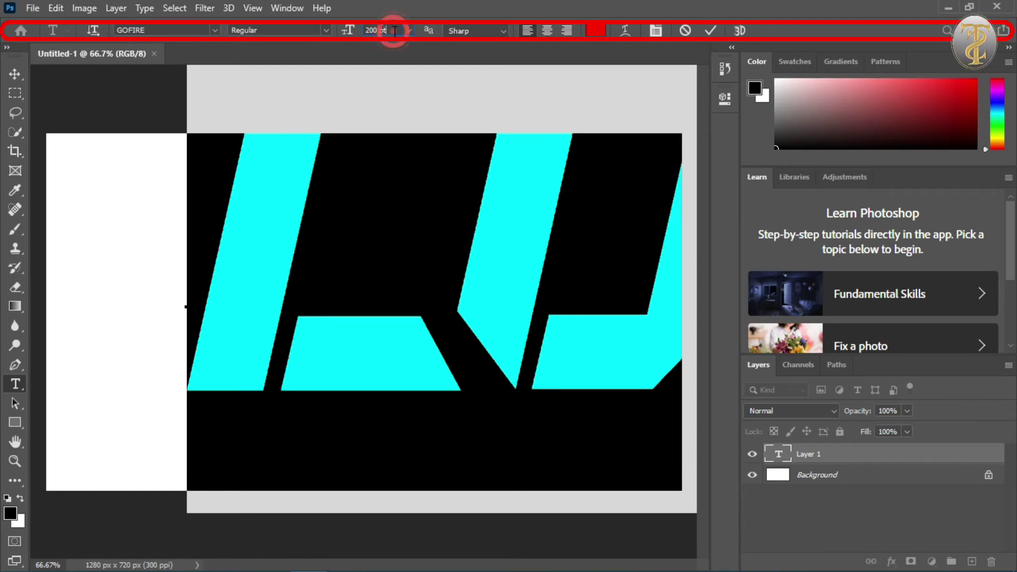
click(411, 30)
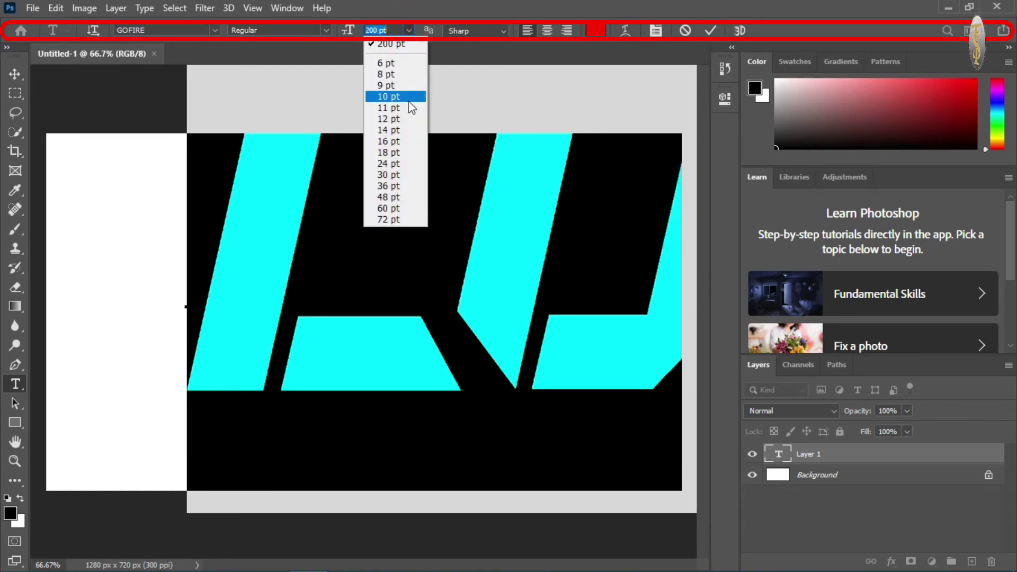
click(405, 119)
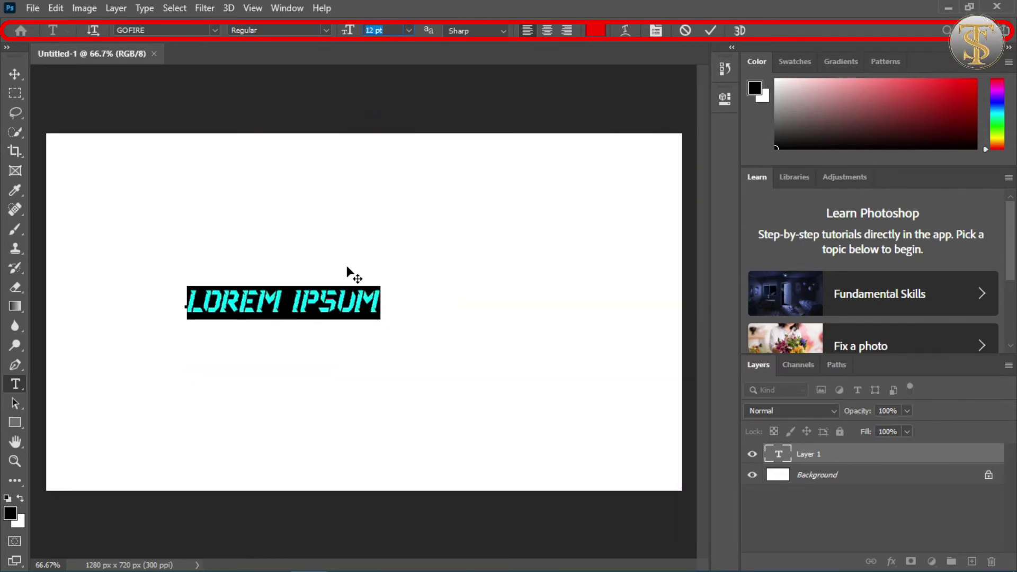
click(204, 30)
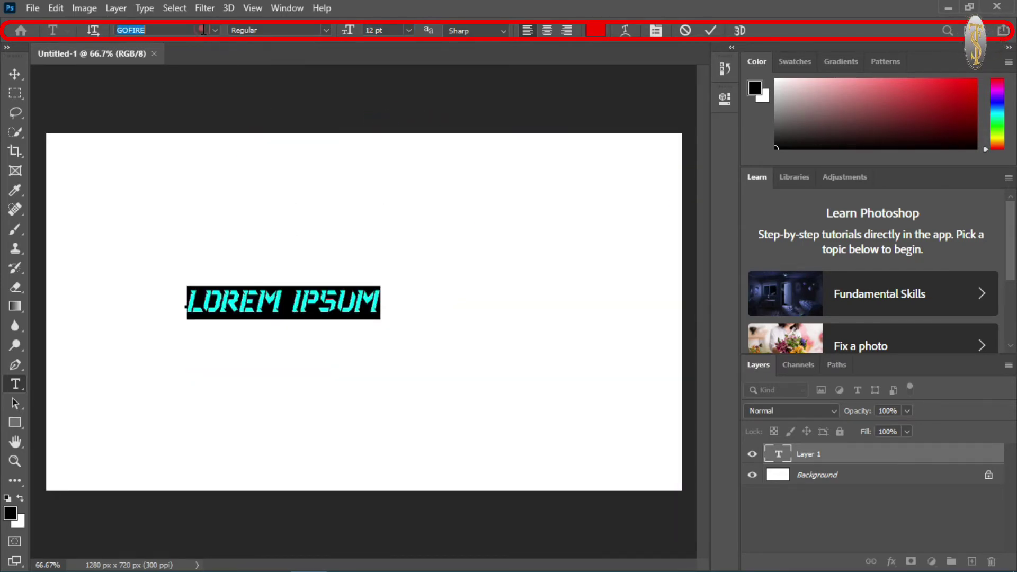
click(215, 30)
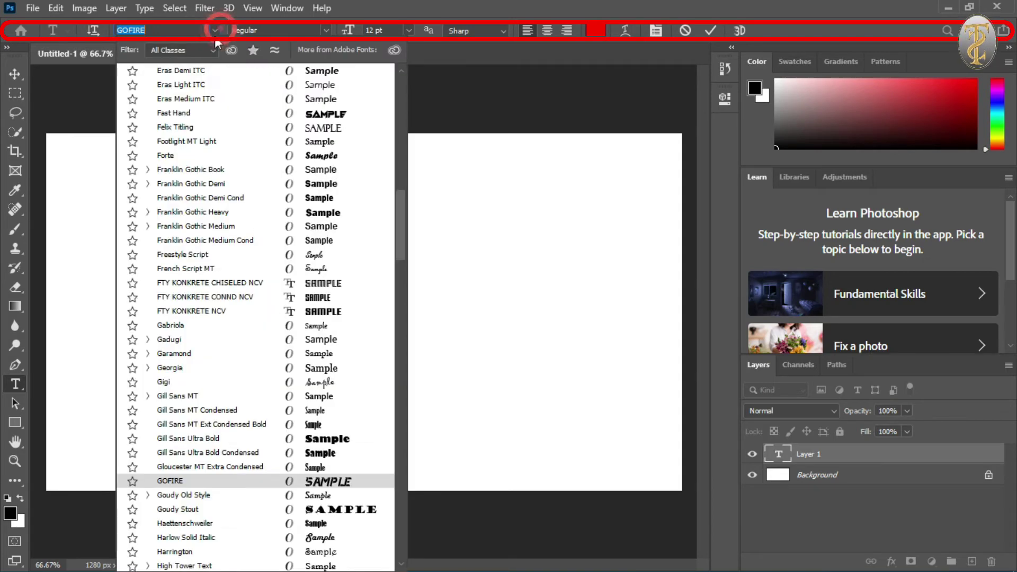
click(290, 110)
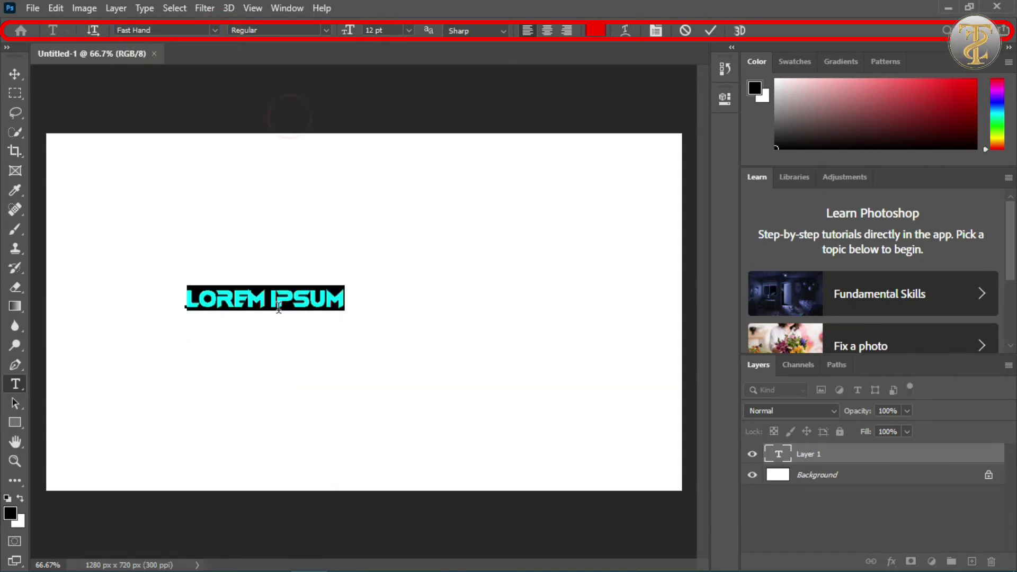
click(215, 31)
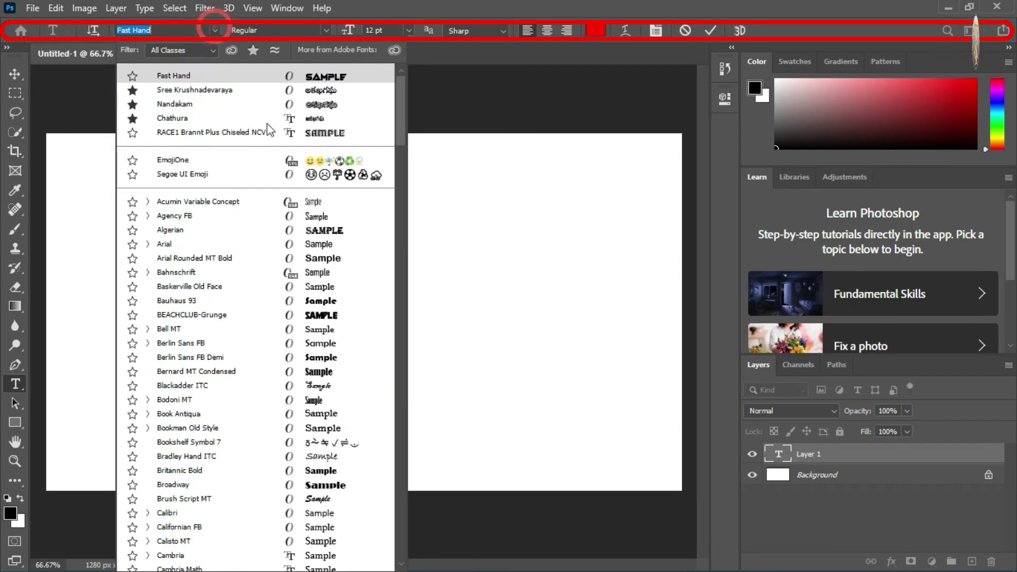
click(316, 229)
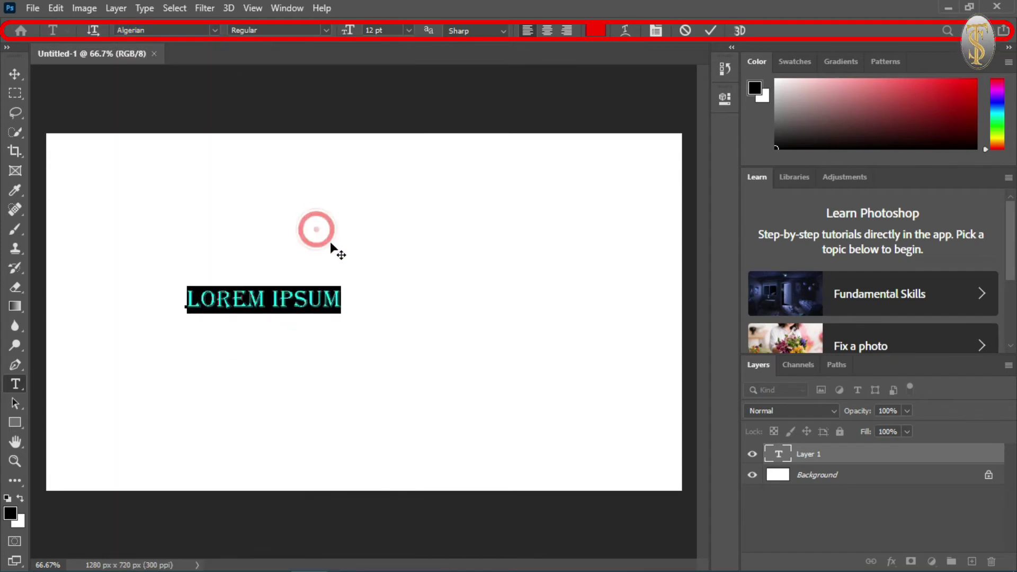
Colour the LOREM IPSUM text dark grey #4c4747 and commit it.
click(306, 299)
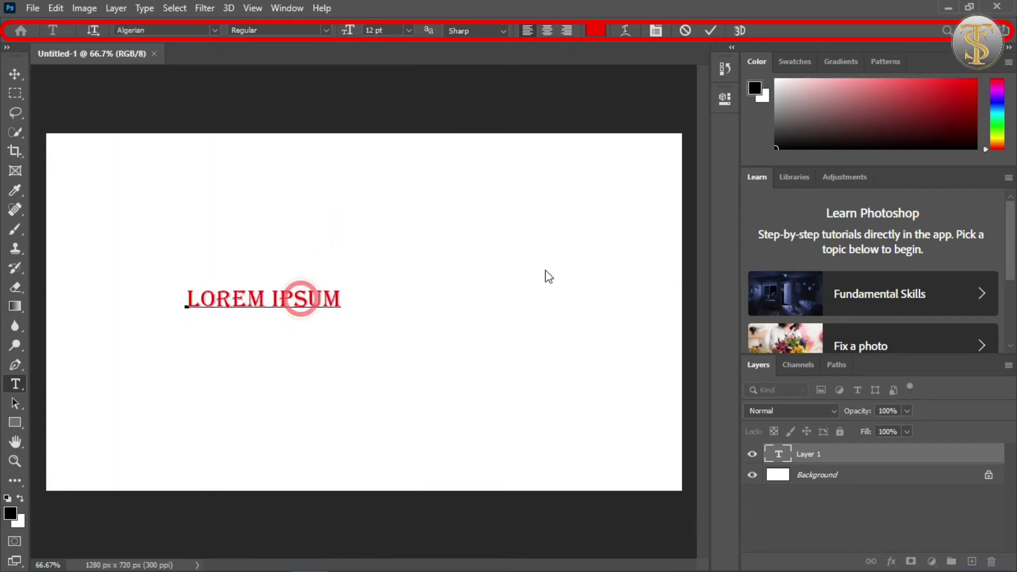
triple_click(304, 298)
click(595, 30)
drag(634, 329, 481, 447)
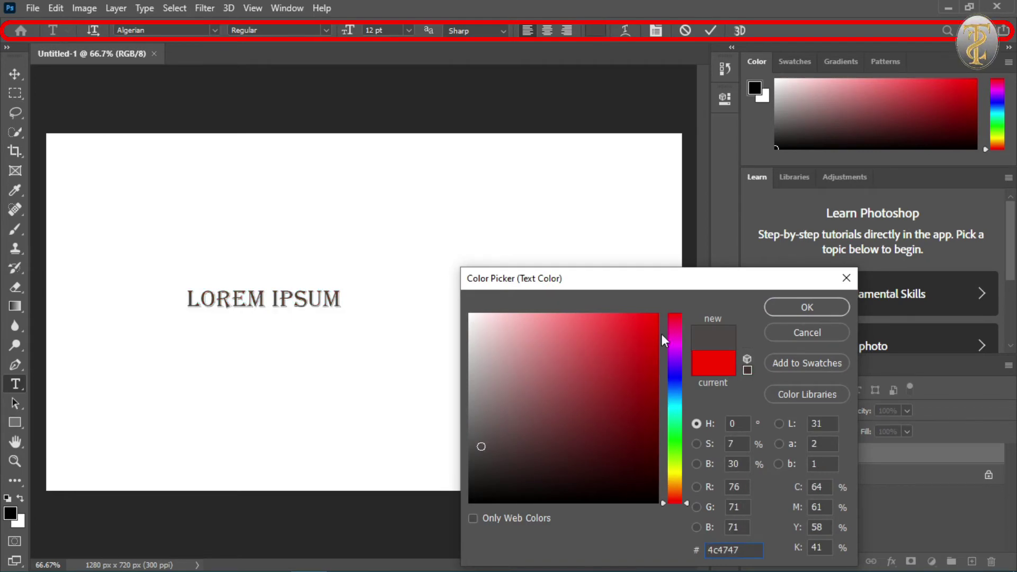
click(806, 314)
click(252, 298)
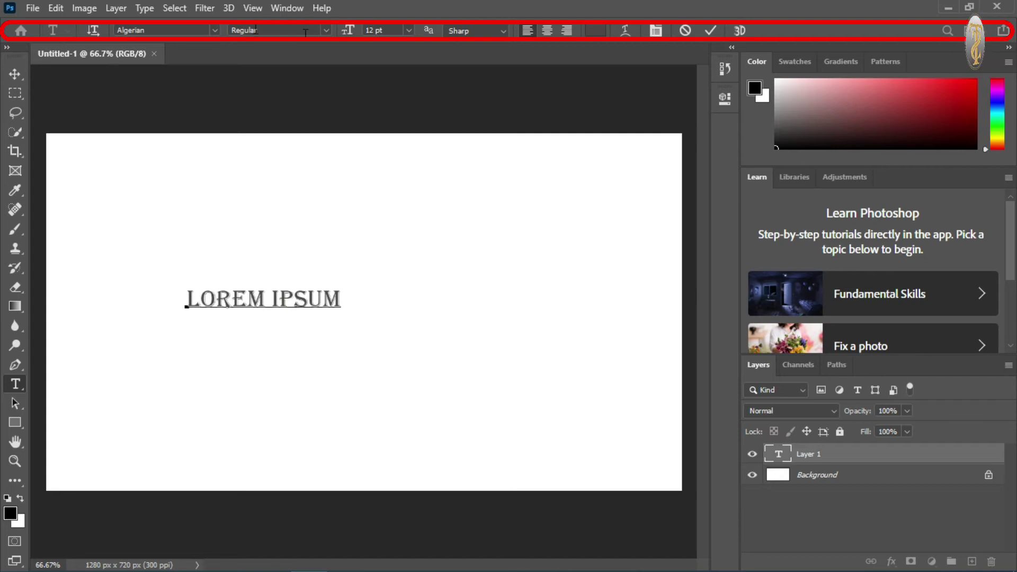
click(109, 272)
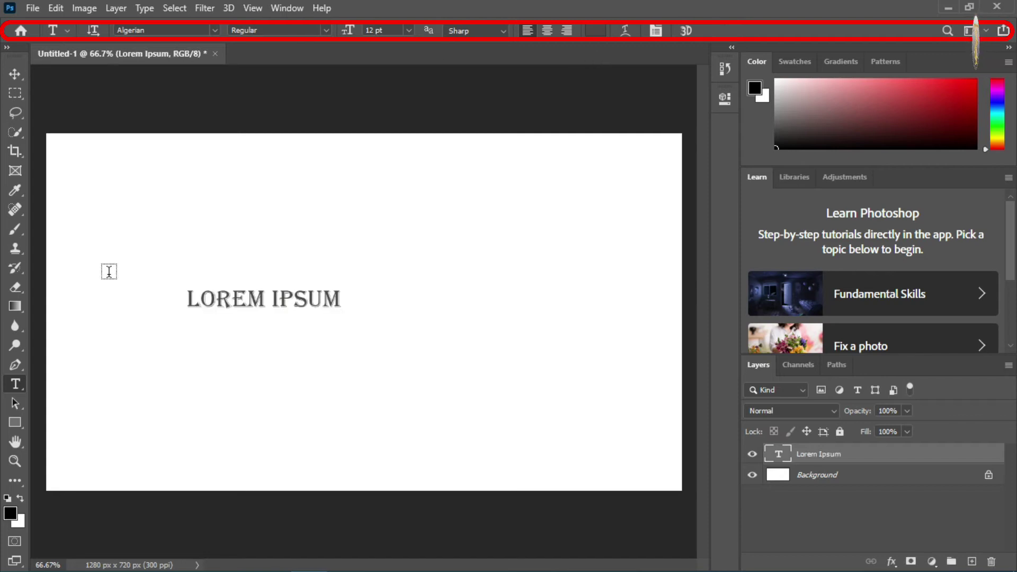
On a new layer, paint a thick black 64 px brush stroke above the text.
click(17, 232)
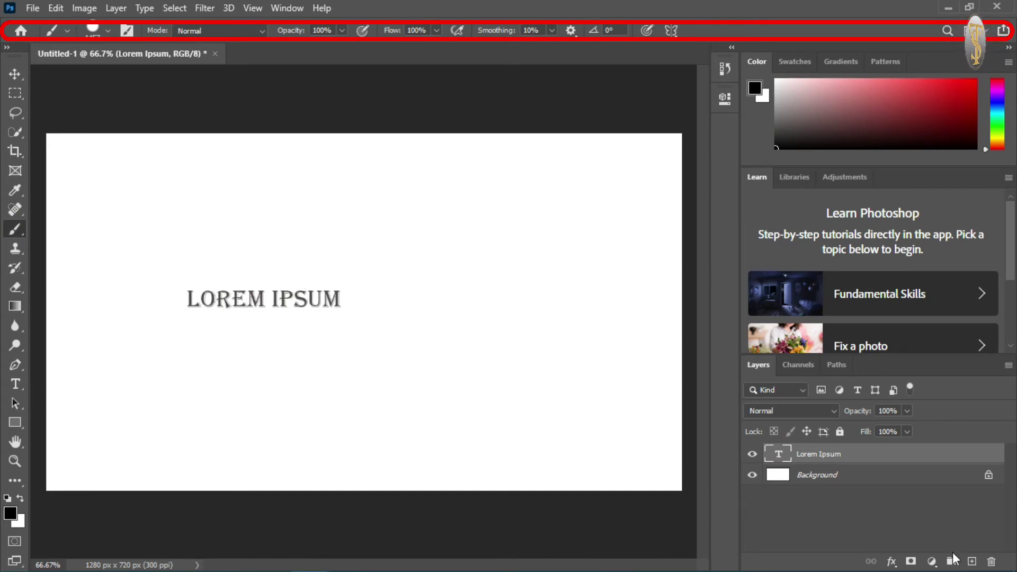
click(973, 562)
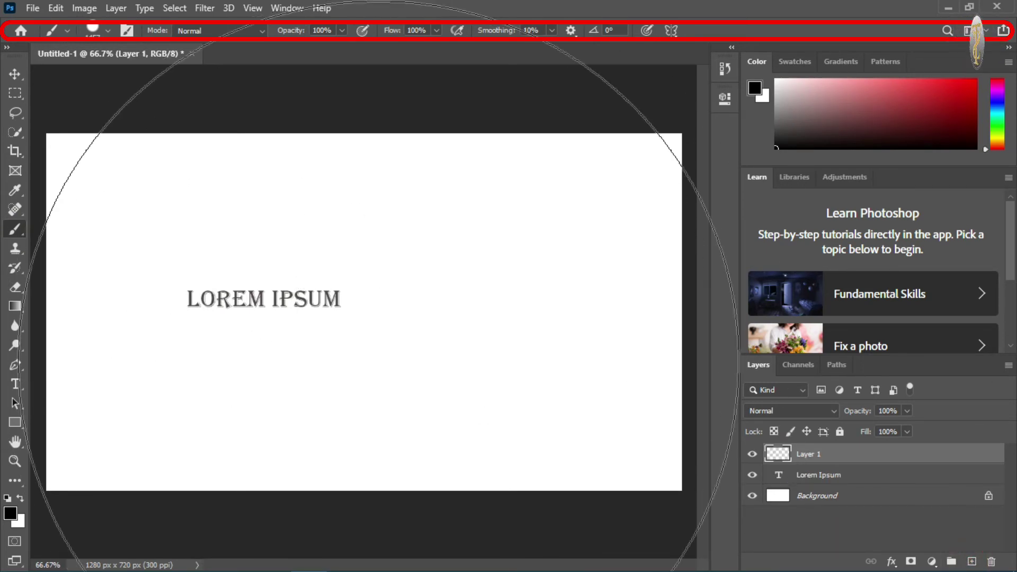
right_click(362, 360)
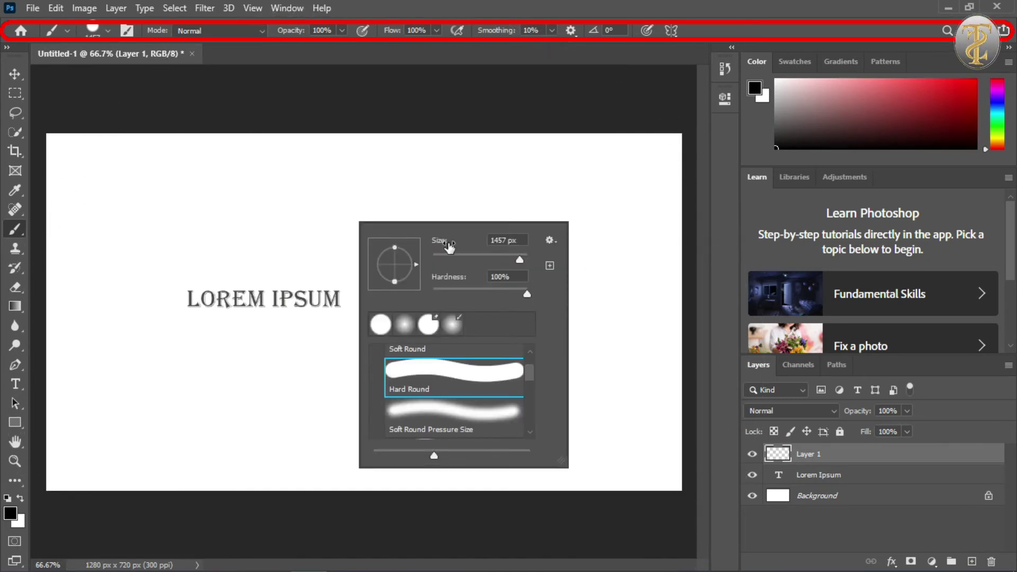
click(463, 254)
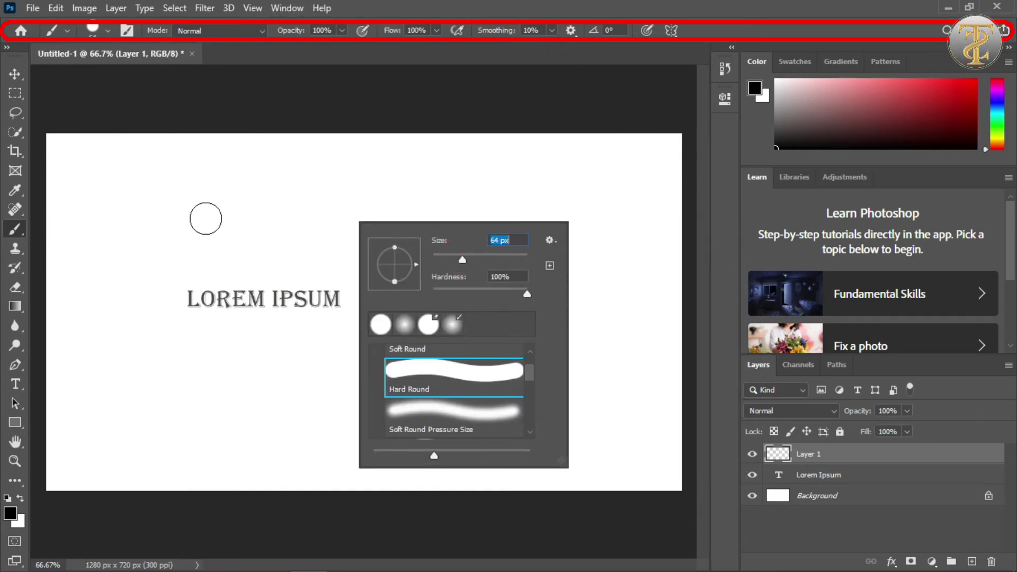
mouse_move(148, 194)
mouse_down()
mouse_move(452, 216)
mouse_move(445, 232)
mouse_up()
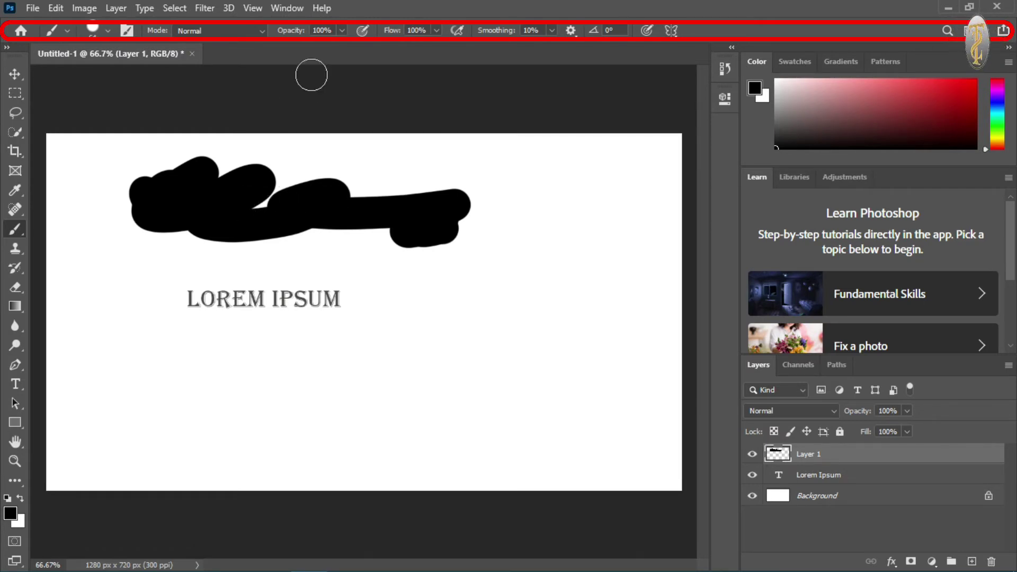
Lower brush opacity to 15% and paint light grey strokes around the text.
click(341, 30)
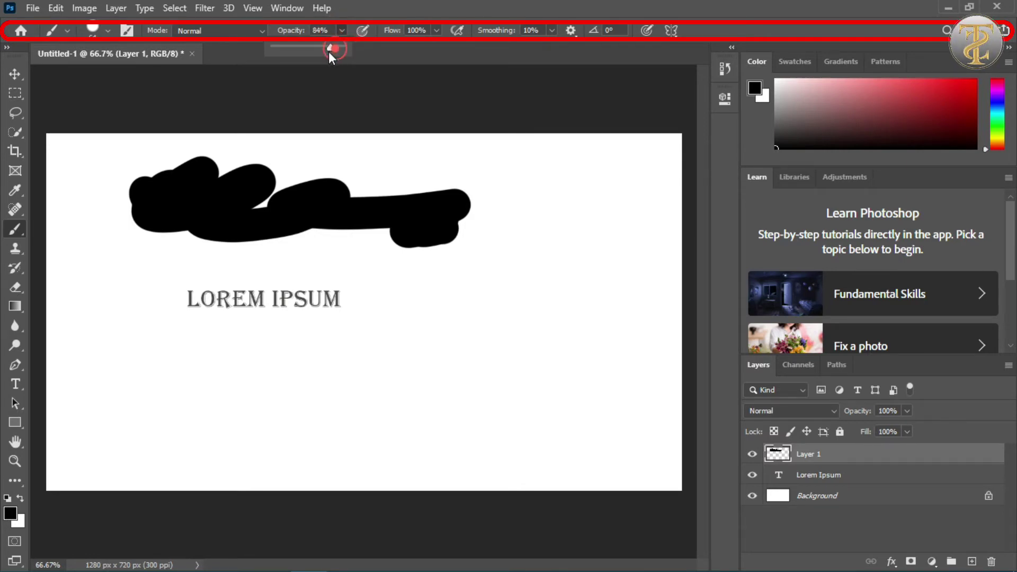
drag(341, 49, 275, 58)
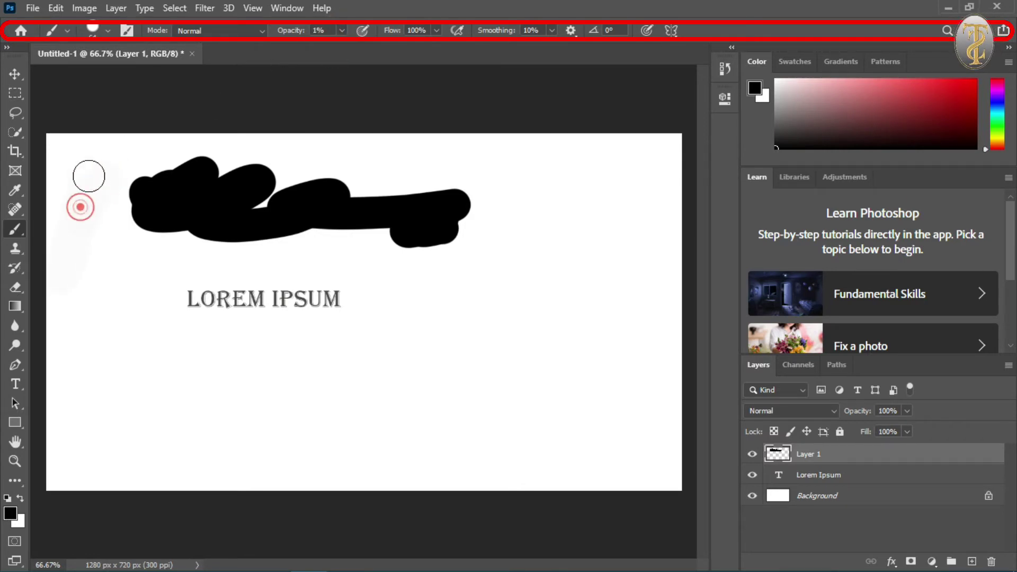
drag(93, 155, 97, 247)
click(342, 30)
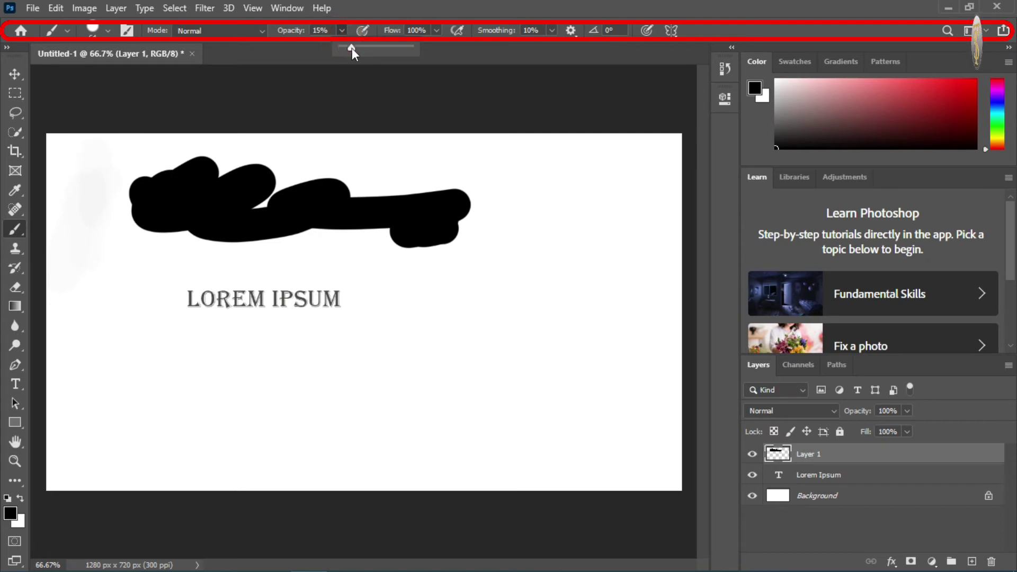
mouse_move(101, 159)
mouse_down()
mouse_move(77, 294)
mouse_move(52, 195)
mouse_move(120, 302)
mouse_move(348, 295)
mouse_move(154, 325)
mouse_move(254, 310)
mouse_move(445, 320)
mouse_move(391, 382)
mouse_move(417, 357)
mouse_up()
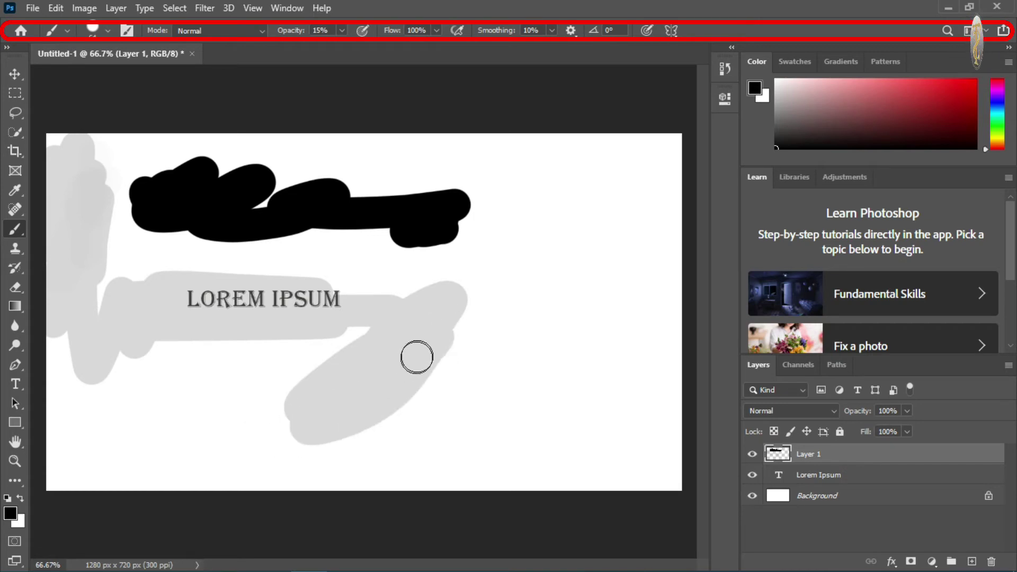
drag(516, 242, 434, 368)
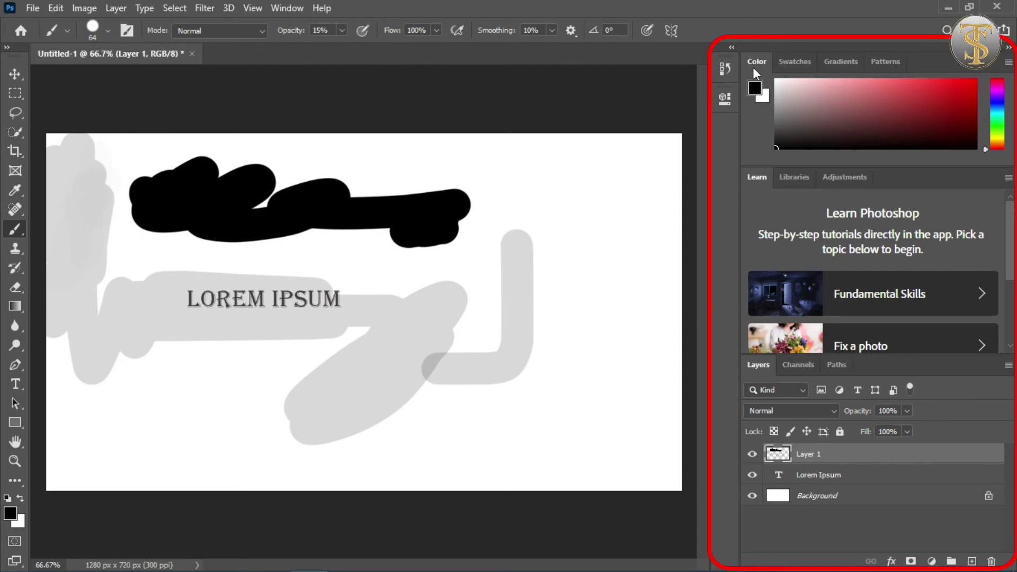
Look through the Gradients, Learn and Libraries panels.
click(850, 62)
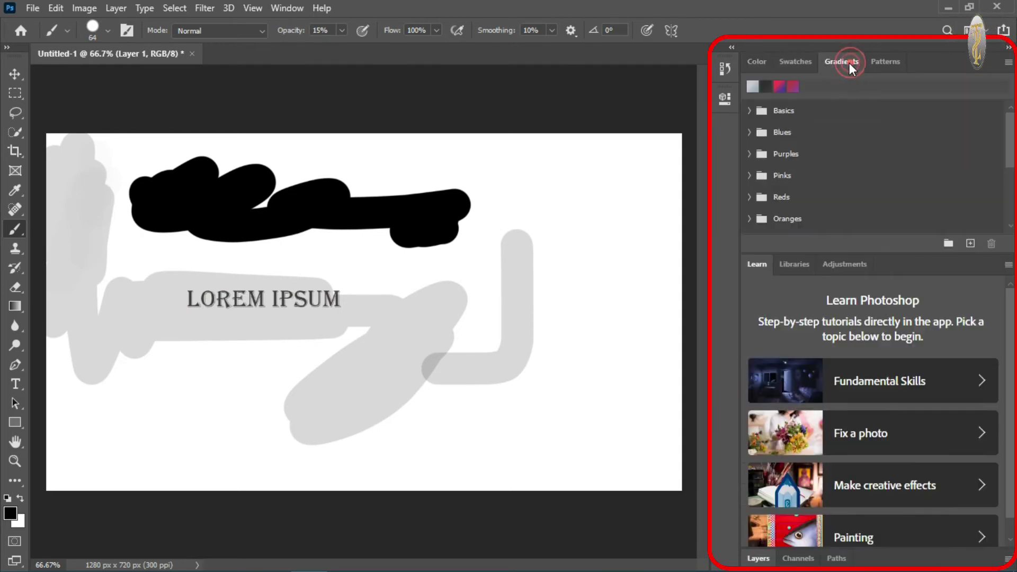
click(753, 60)
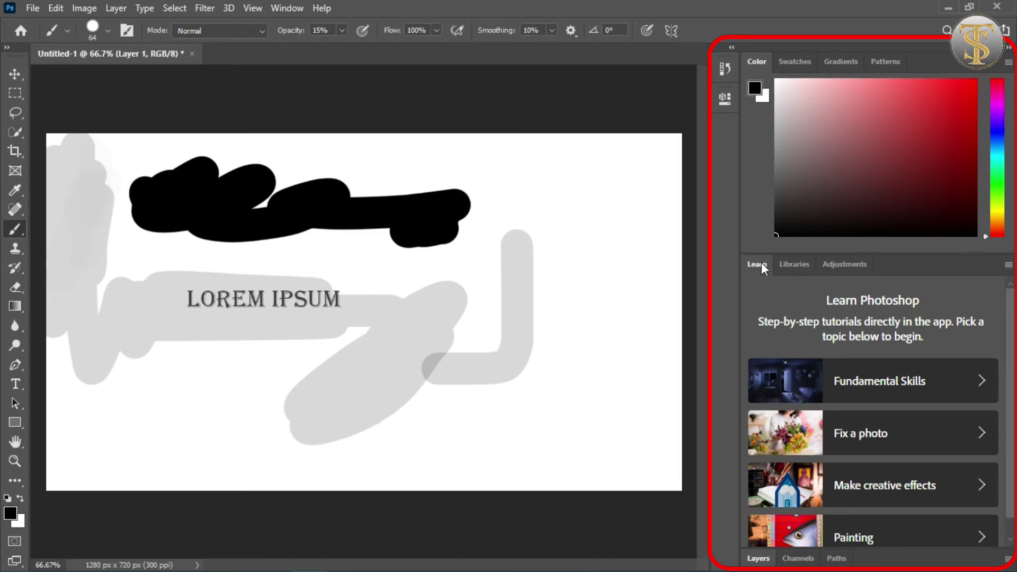
click(794, 263)
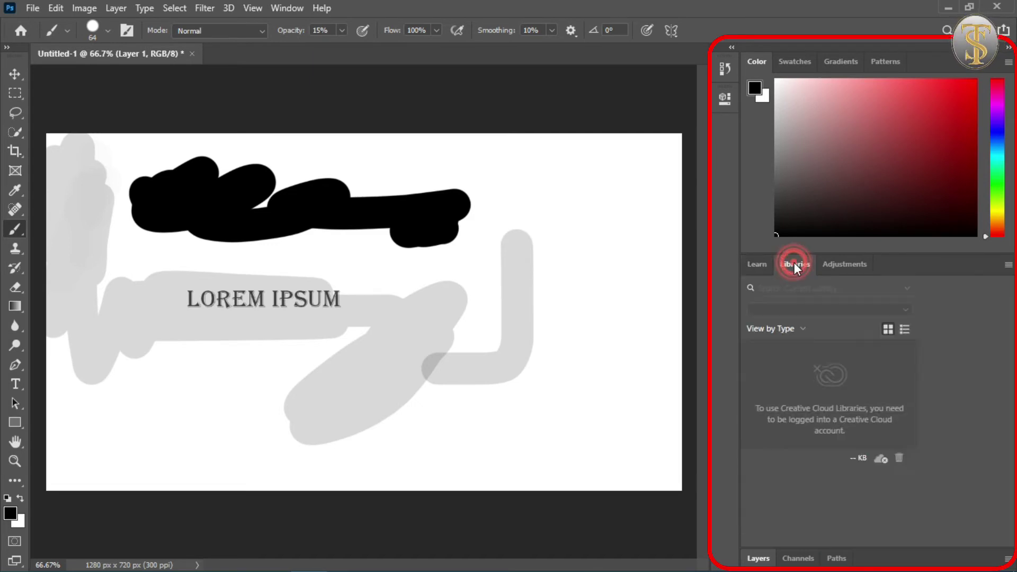
click(758, 265)
Close the Learn and Libraries panels and expand the Layers panel.
right_click(759, 262)
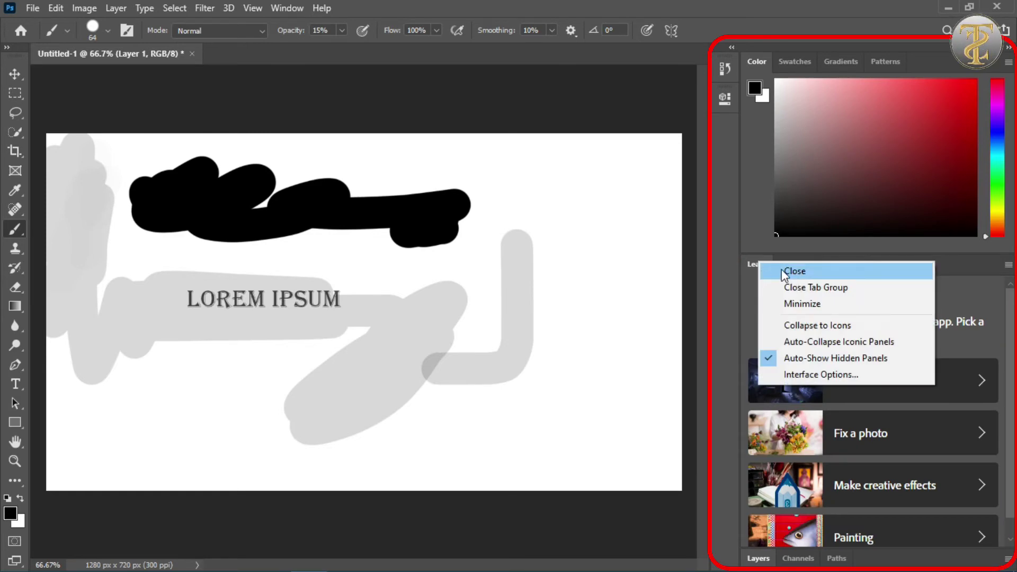
click(798, 271)
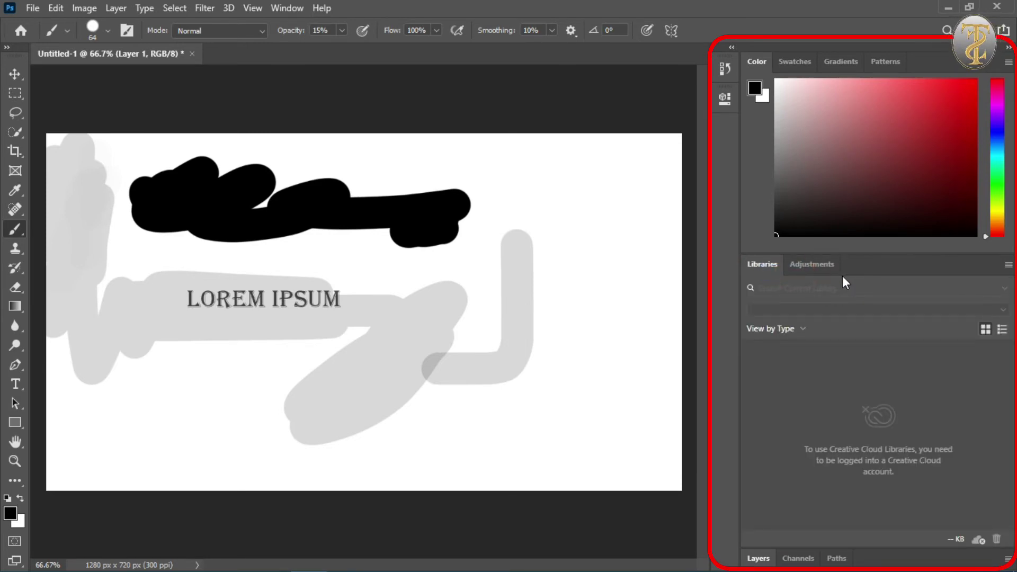
right_click(763, 268)
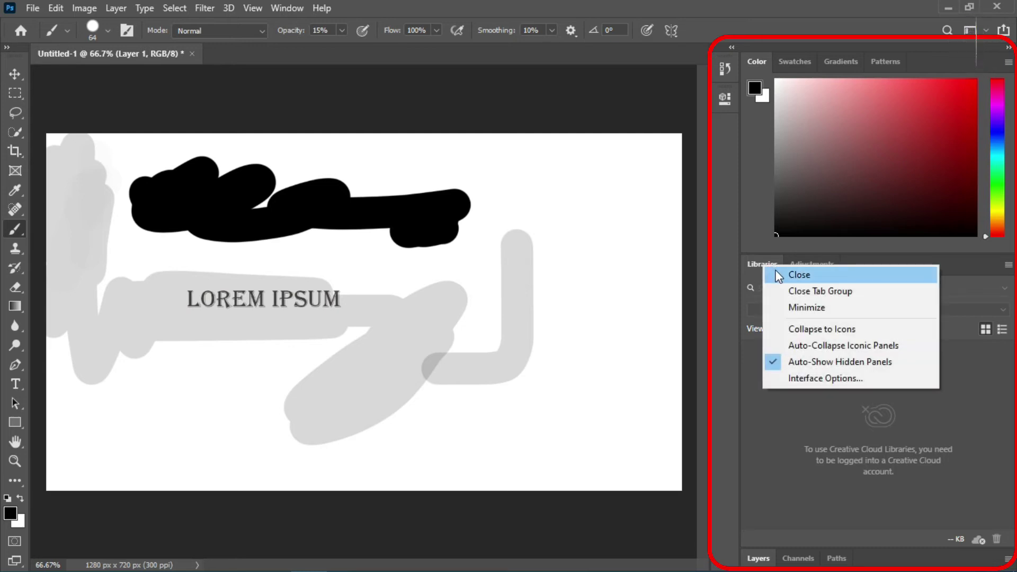
click(786, 273)
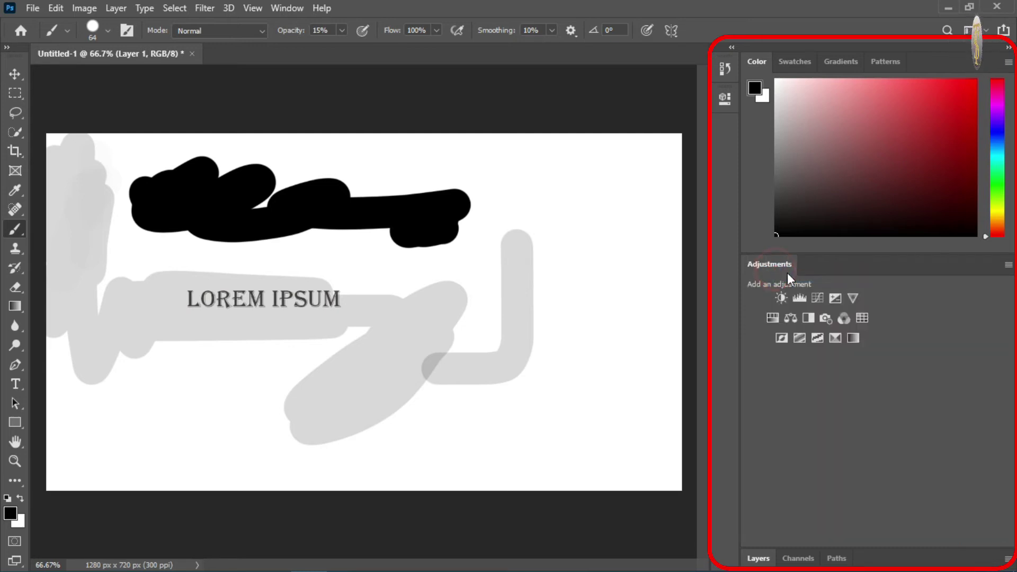
click(757, 558)
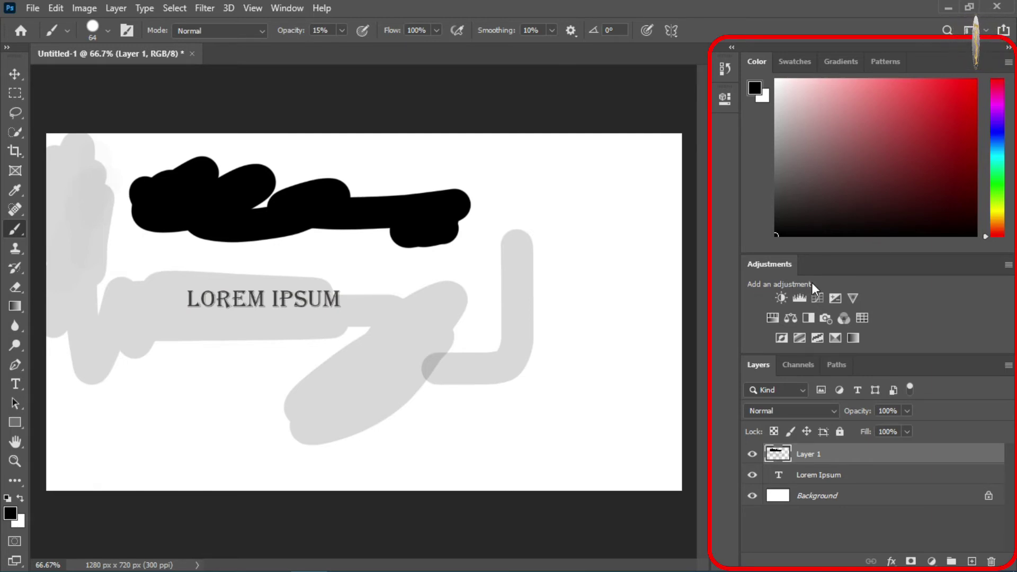
click(276, 8)
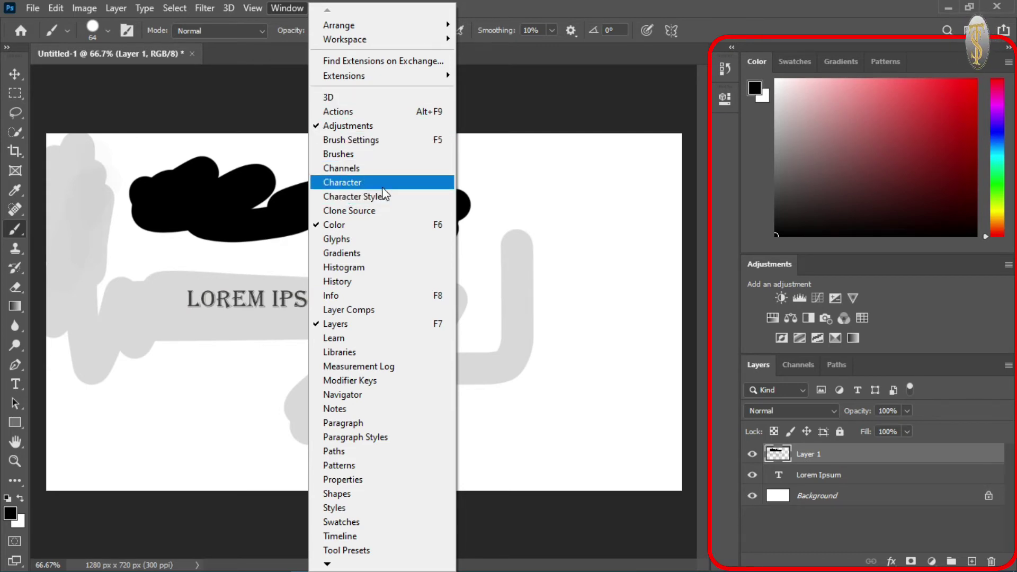
Open Character Styles and Character panels, docking Character and Paragraph beside Adjustments.
click(358, 200)
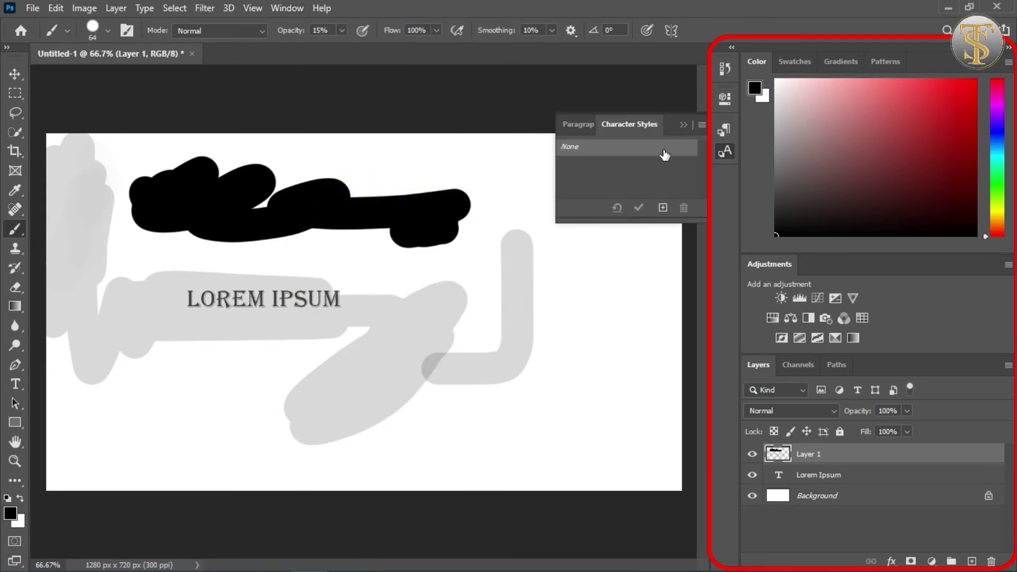
click(578, 124)
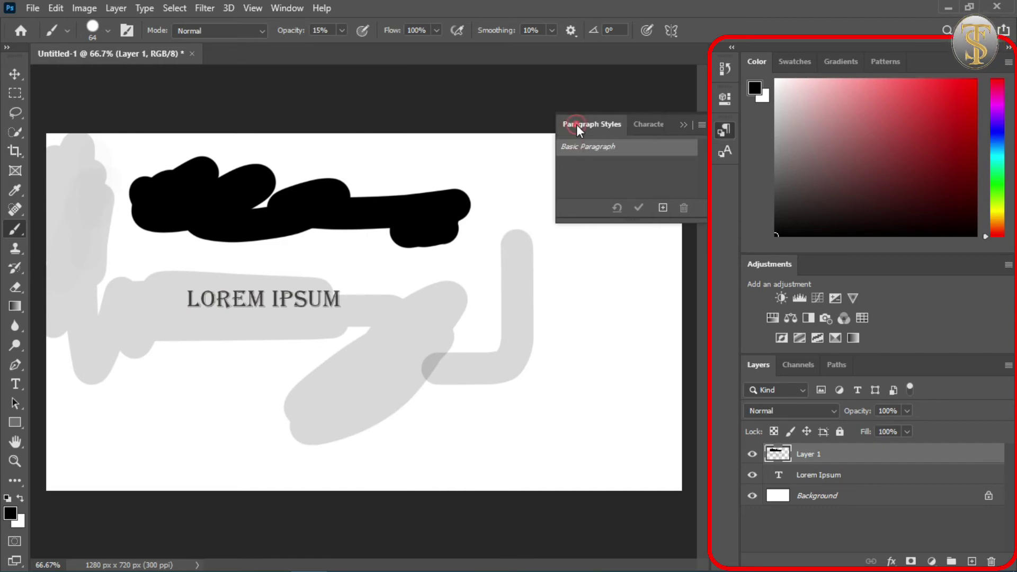
click(640, 125)
click(288, 8)
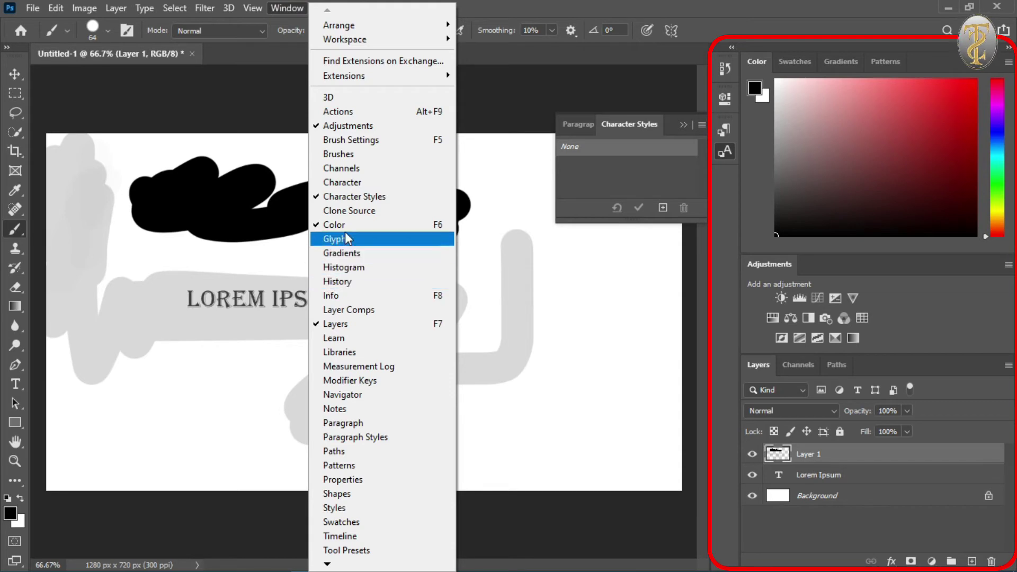
click(365, 183)
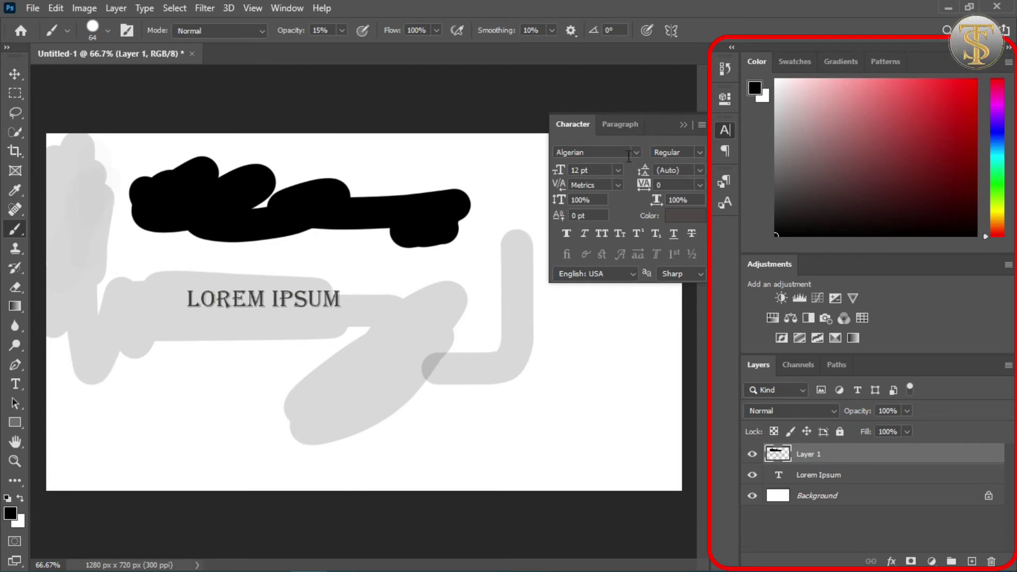
mouse_move(657, 124)
mouse_down()
mouse_move(316, 91)
mouse_move(309, 284)
mouse_move(247, 269)
mouse_move(275, 189)
mouse_move(585, 184)
mouse_move(788, 280)
mouse_move(774, 260)
mouse_move(870, 262)
mouse_move(894, 284)
mouse_move(883, 268)
mouse_up()
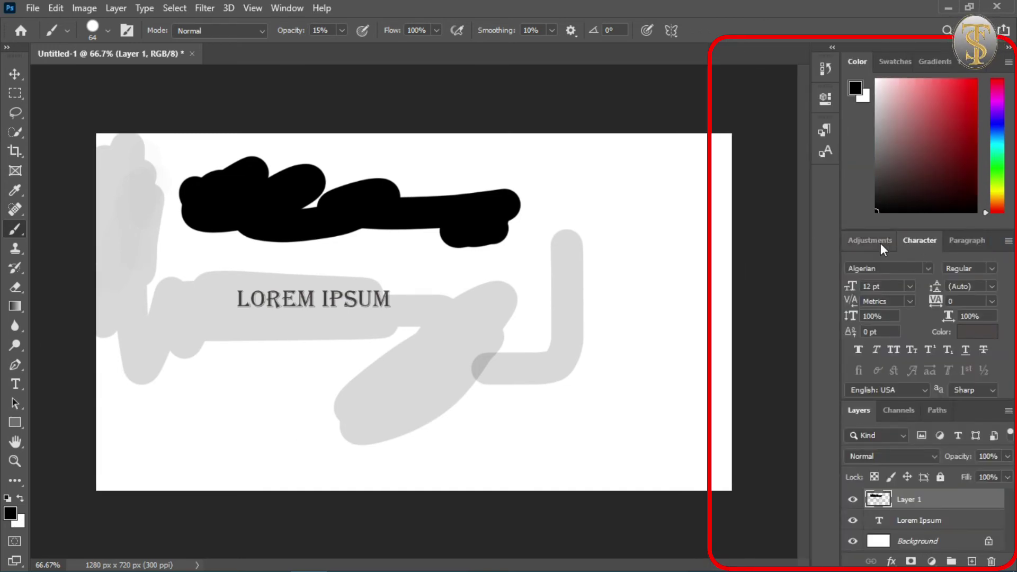
Switch between the Adjustments and Paragraph tabs, leaving Adjustments in front.
click(880, 243)
click(864, 243)
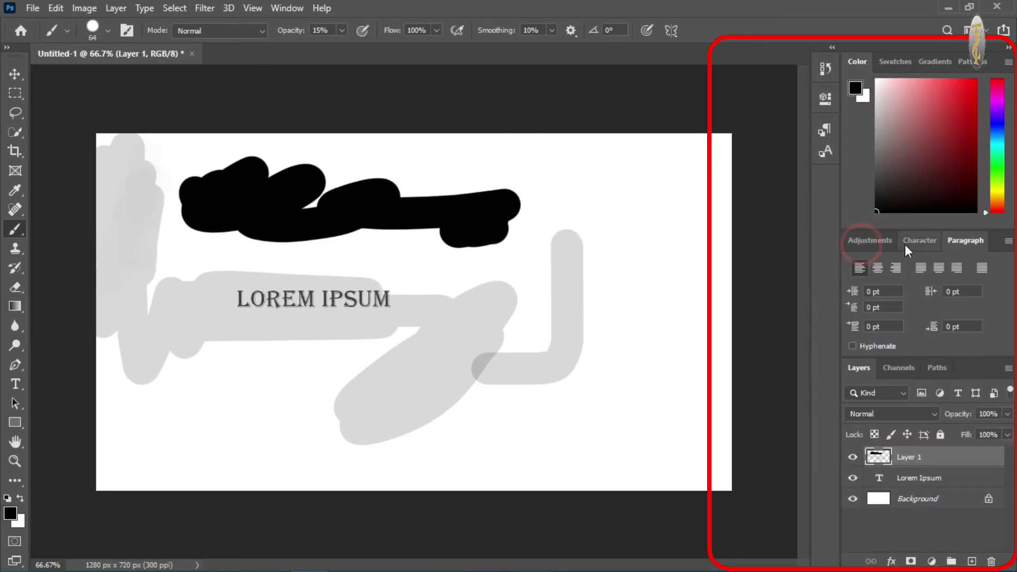
click(880, 246)
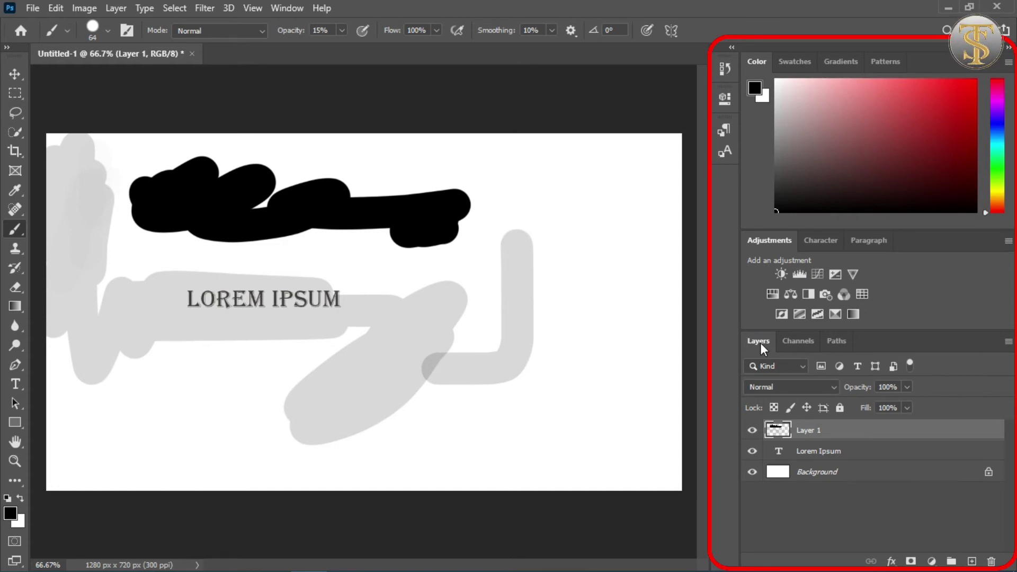
Float the Layers panel, enlarge it, and dock it back beside Channels and Paths.
drag(761, 342, 394, 125)
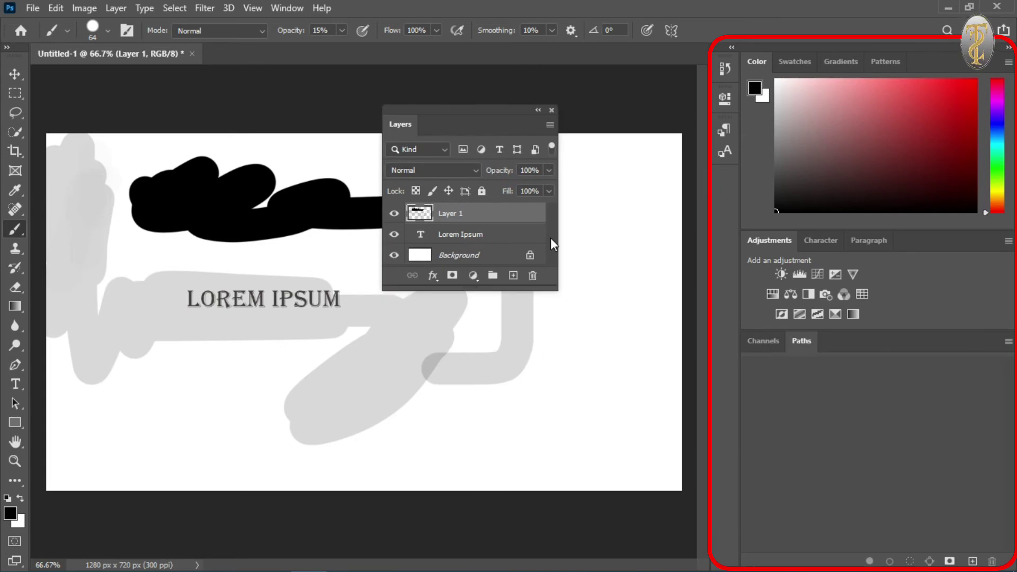
drag(558, 290, 604, 335)
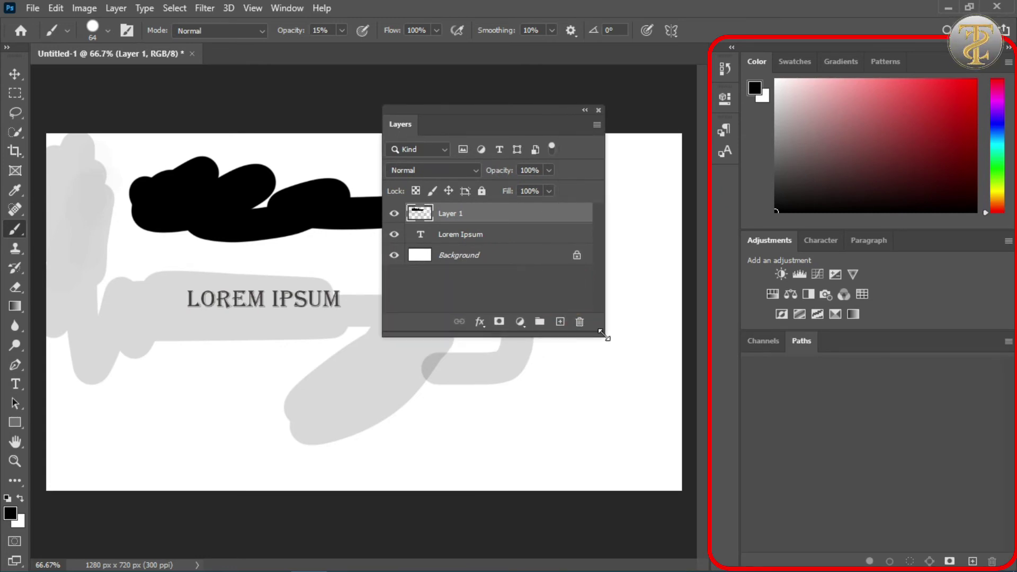
mouse_move(489, 111)
mouse_down()
mouse_move(839, 348)
mouse_move(758, 345)
mouse_up()
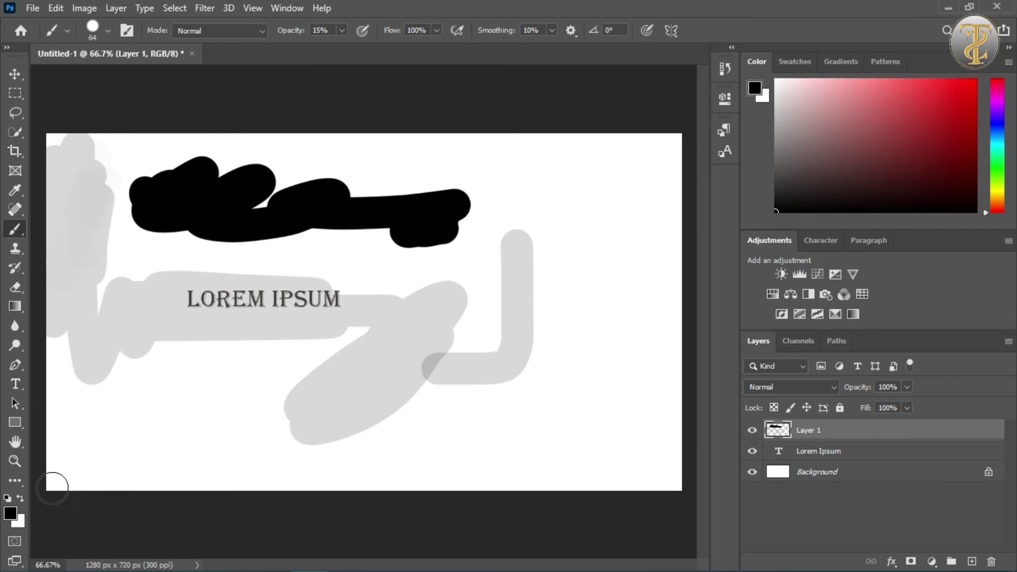
Set the foreground colour to #ff0000 and paint translucent red strokes over the text.
click(10, 513)
text(ff0000)
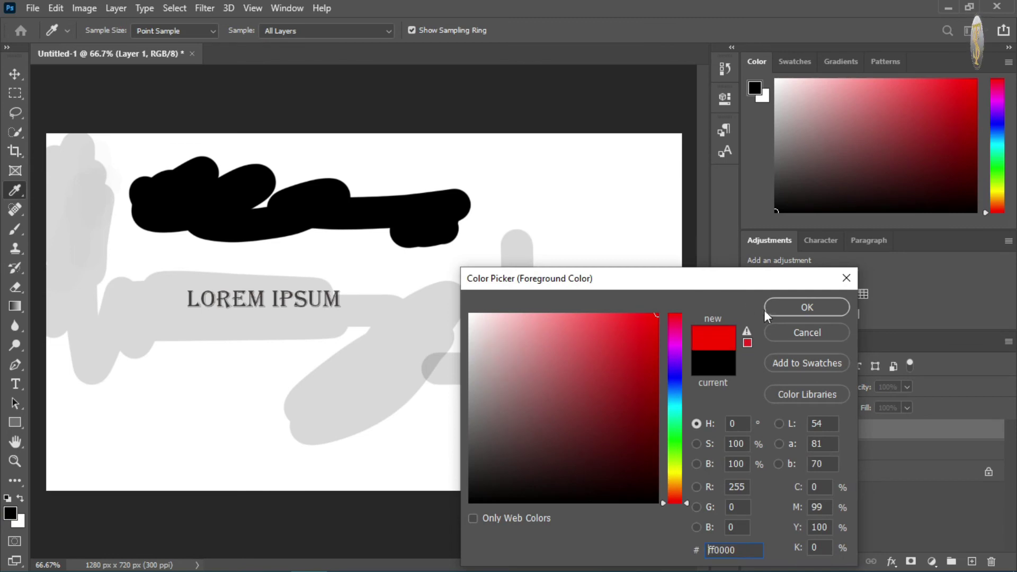
click(765, 313)
mouse_move(164, 199)
mouse_down()
mouse_move(364, 277)
mouse_move(564, 233)
mouse_move(582, 218)
mouse_move(445, 309)
mouse_up()
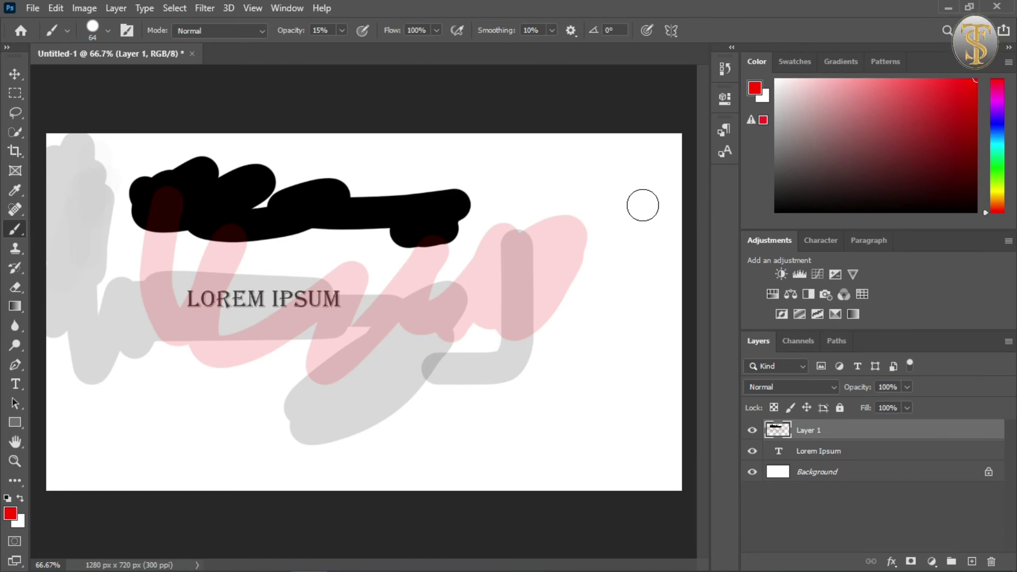
key(alt+f)
click(412, 89)
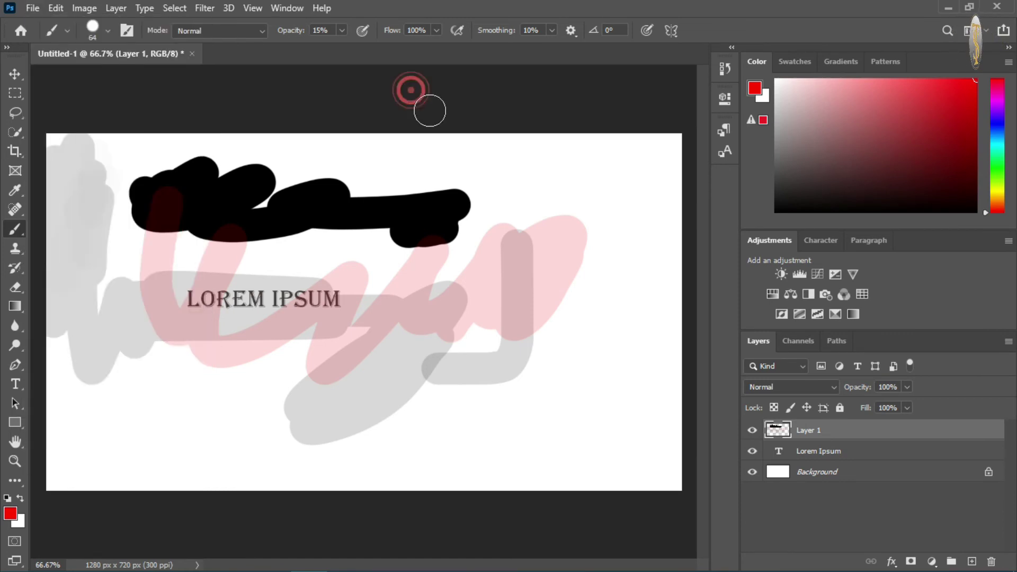
Start a new document with a custom name and a width of 720 pixels.
click(36, 9)
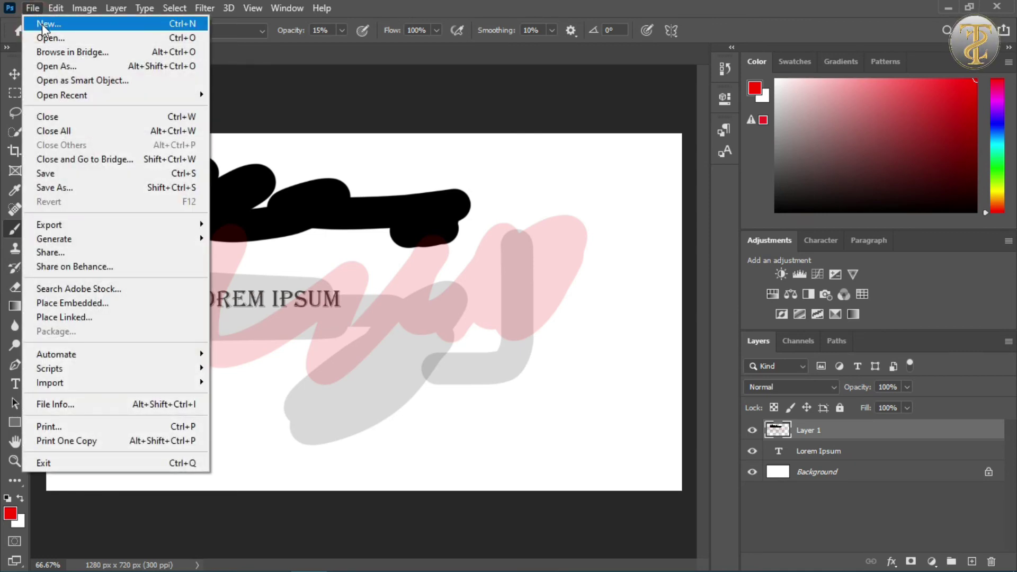
click(42, 24)
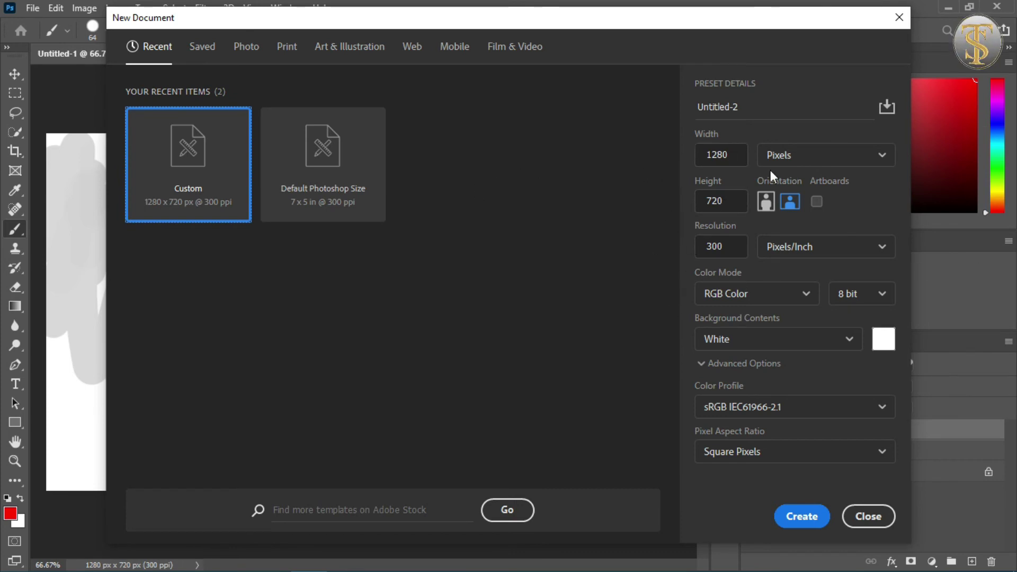
click(802, 167)
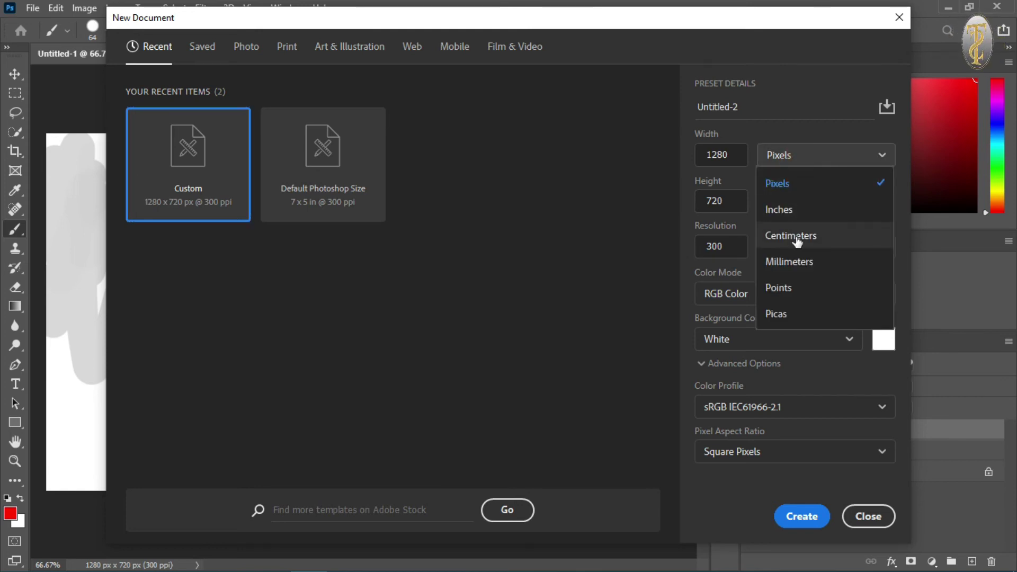
click(820, 156)
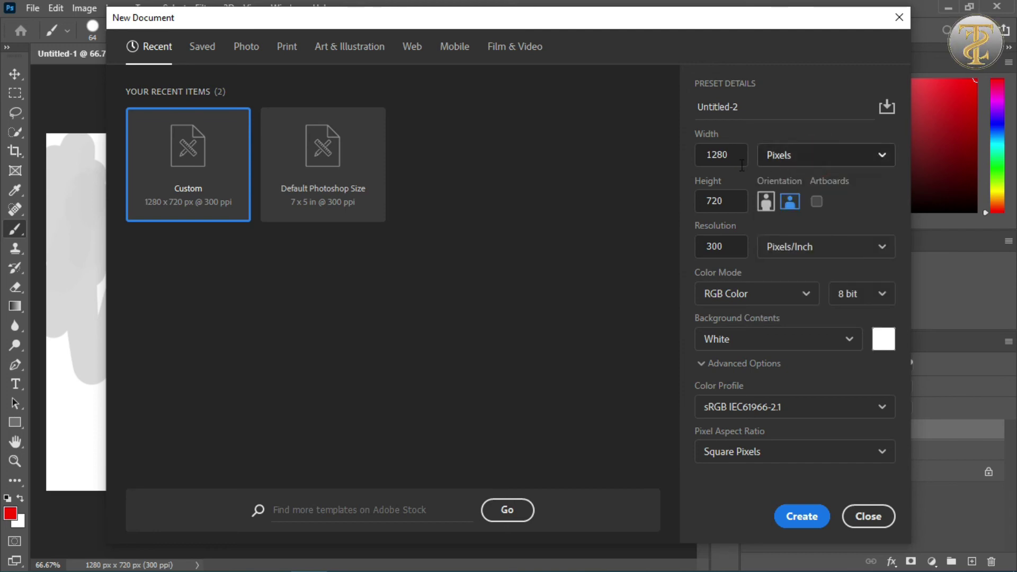
click(752, 106)
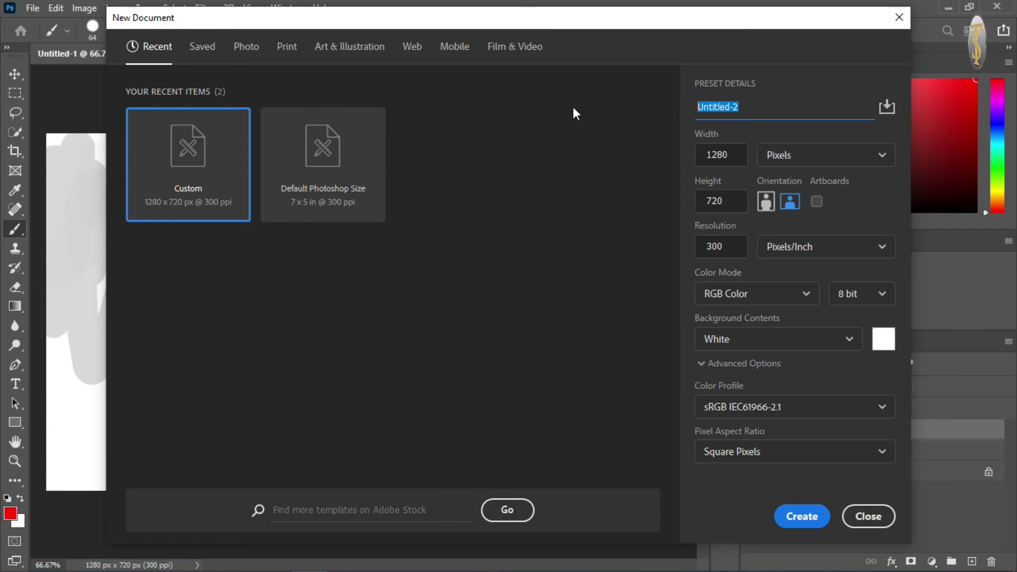
text(sr)
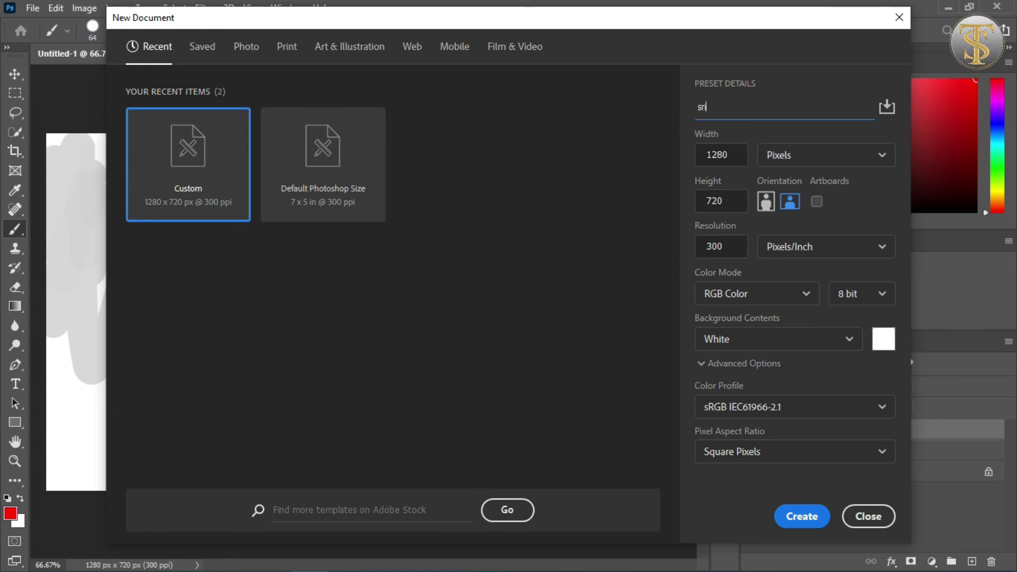
text(ikanth)
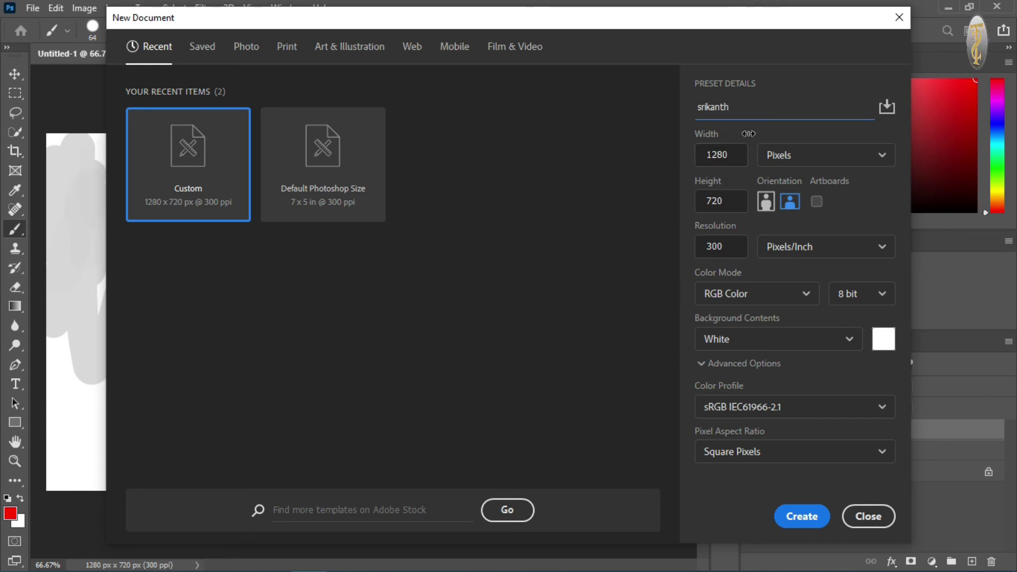
double_click(735, 156)
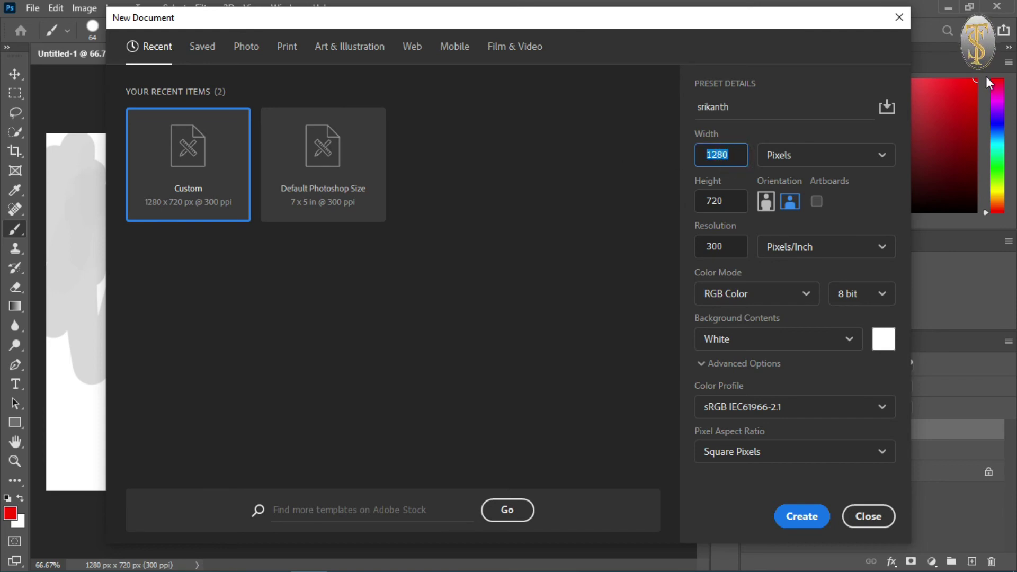
text(720)
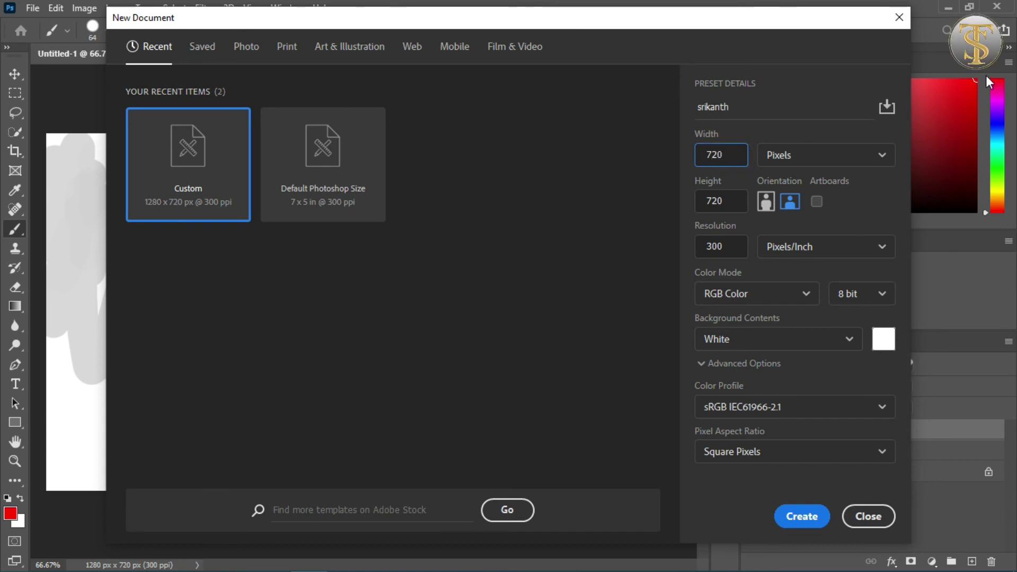
Keep 300 pixels/inch resolution and RGB Color mode, then view Background Contents choices.
click(732, 248)
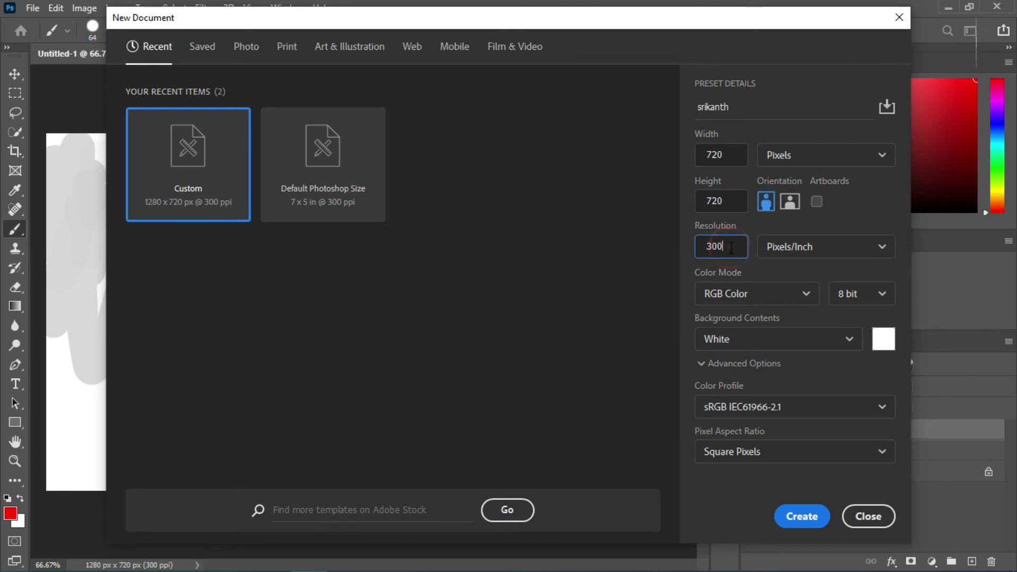
double_click(728, 246)
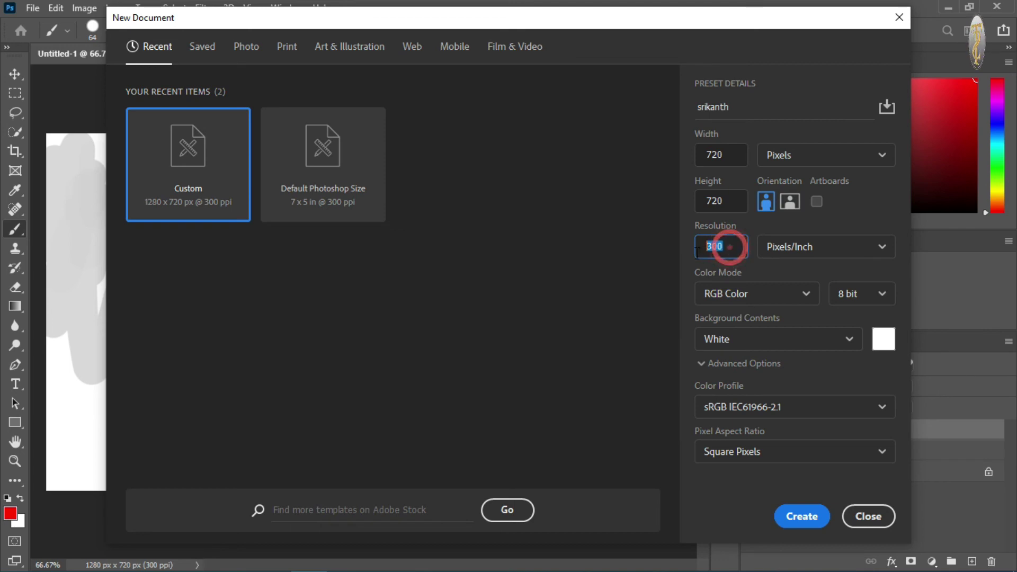
click(744, 244)
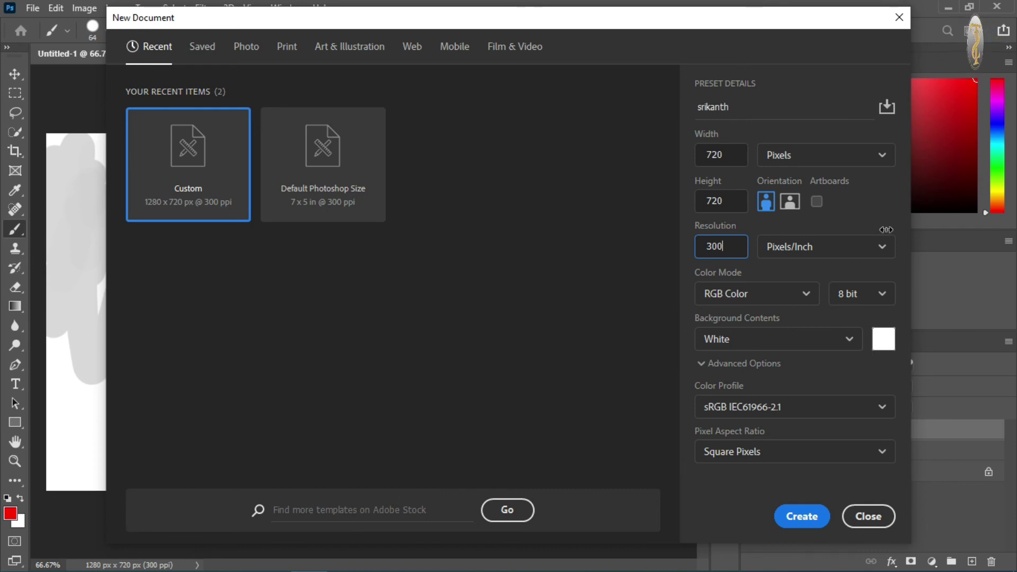
click(844, 253)
click(833, 282)
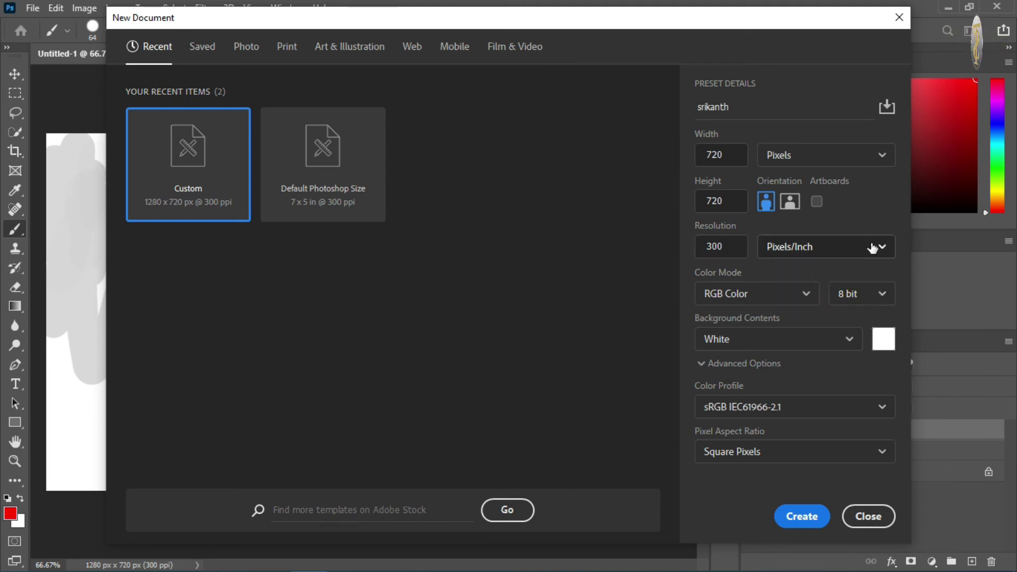
click(771, 293)
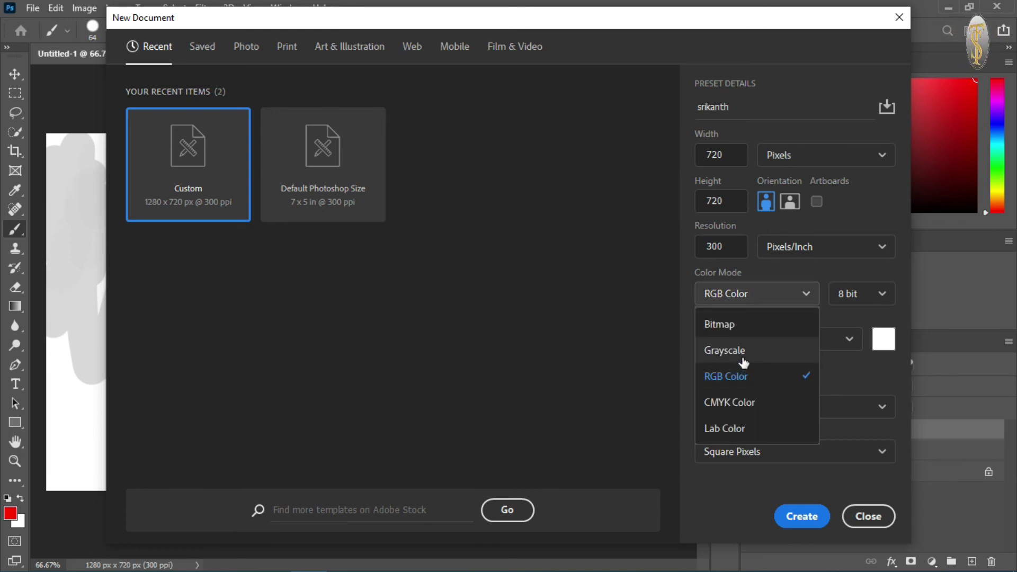
click(794, 294)
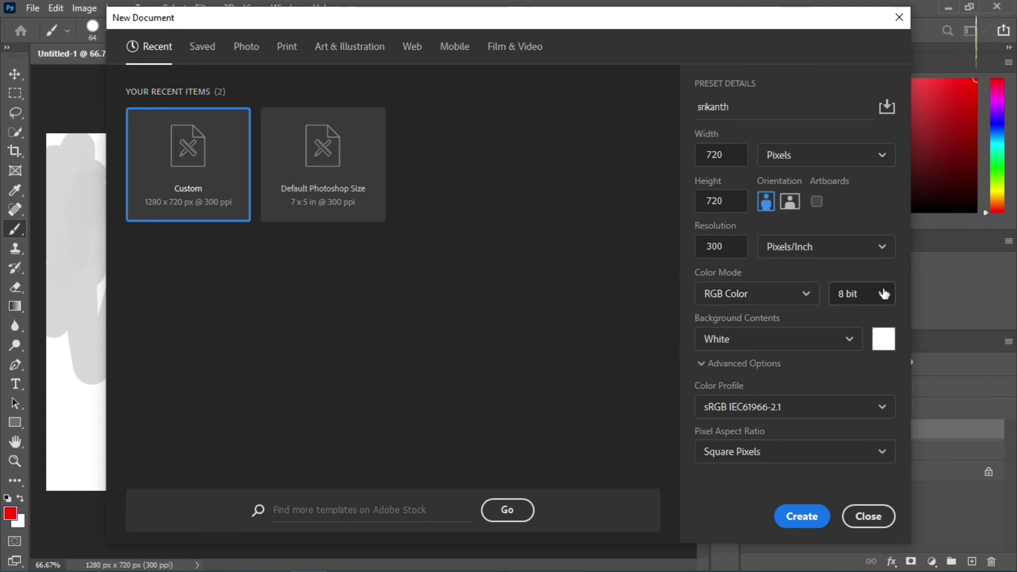
click(825, 336)
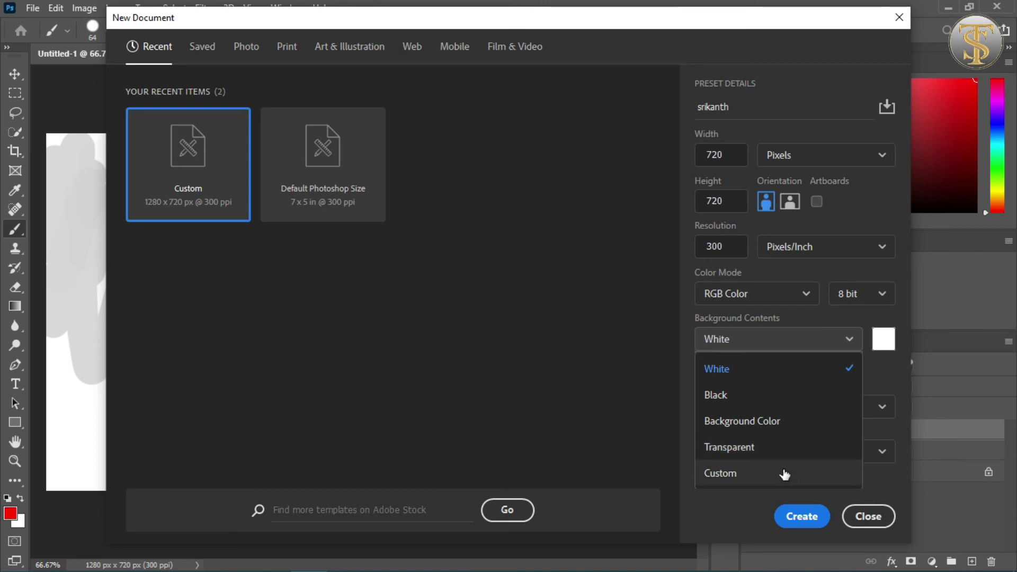
Set the custom background contents to bright green #00ff60 and create the 720×720 px document.
click(784, 470)
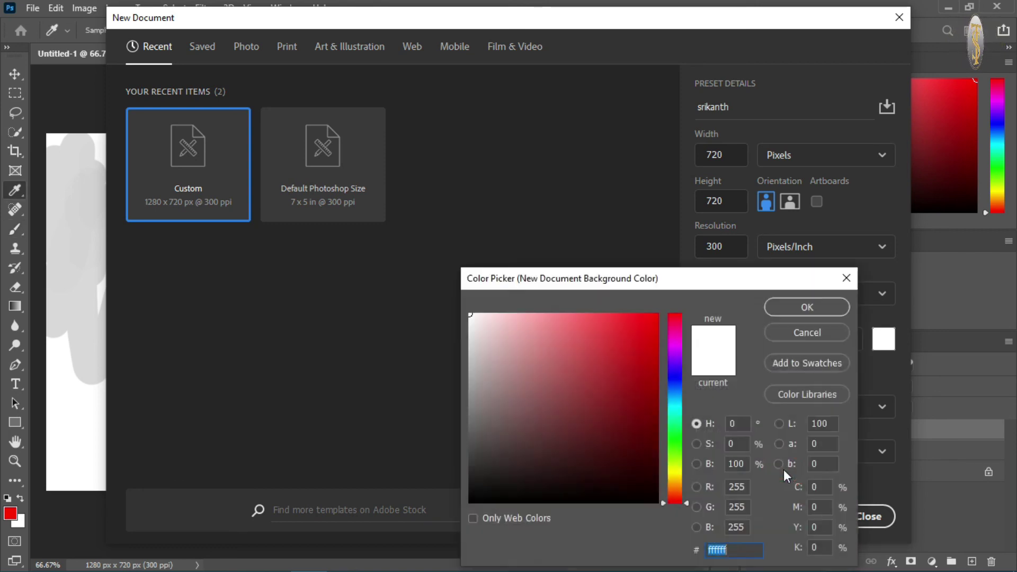
click(515, 455)
mouse_move(514, 455)
mouse_down()
mouse_move(593, 434)
mouse_move(575, 431)
mouse_move(565, 378)
mouse_up()
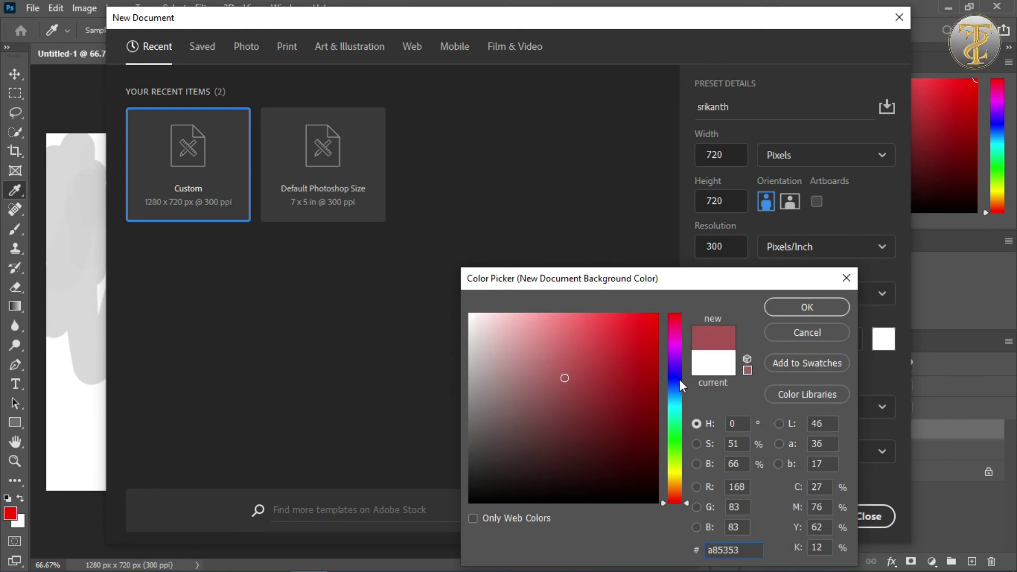
drag(679, 379, 678, 427)
drag(575, 389, 697, 298)
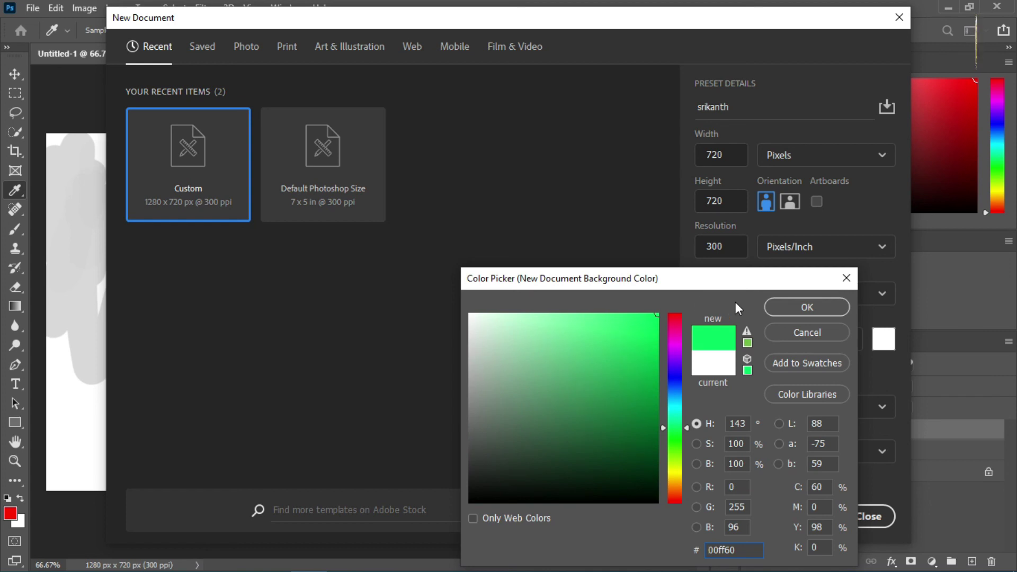
click(803, 306)
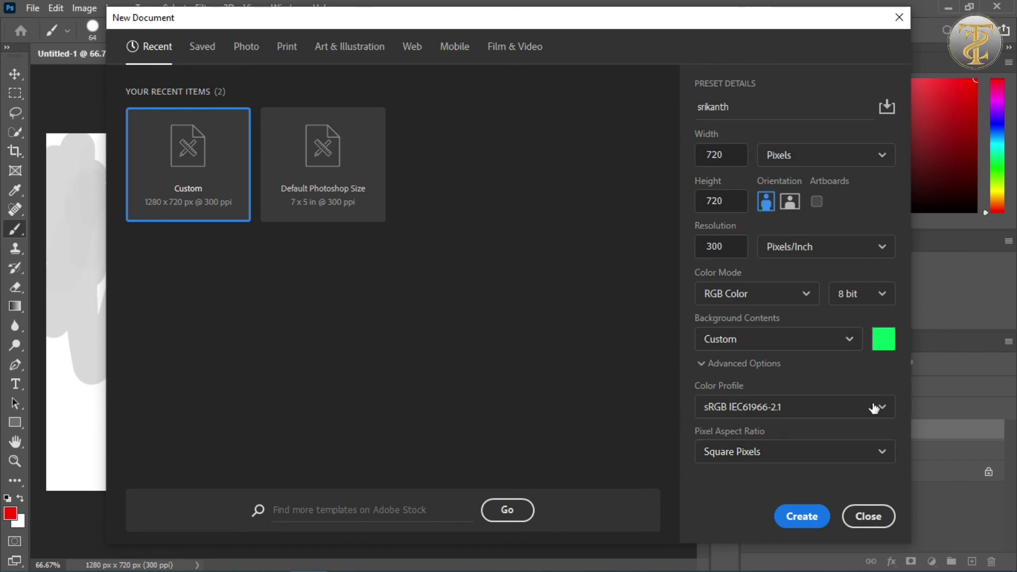
click(810, 519)
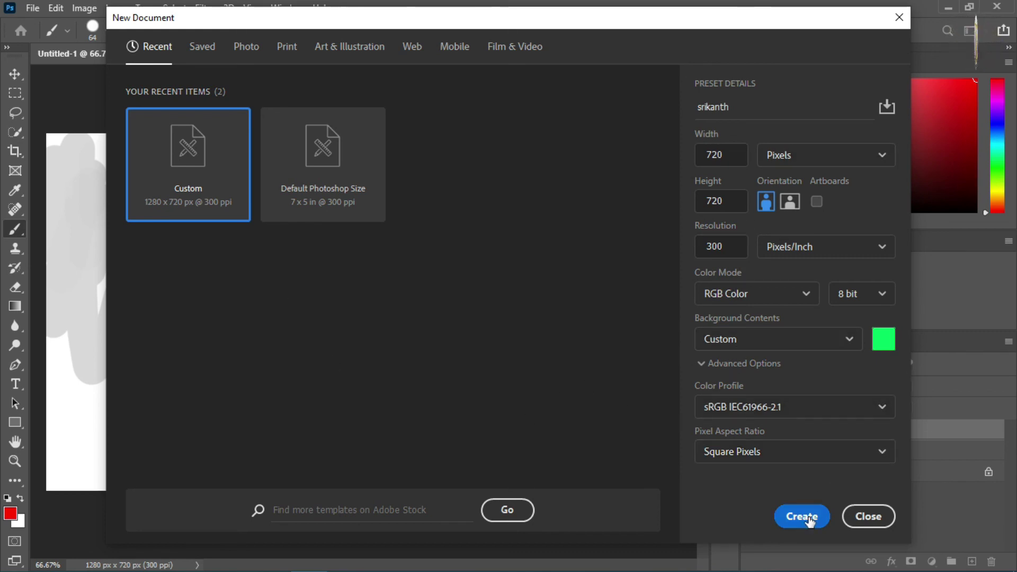